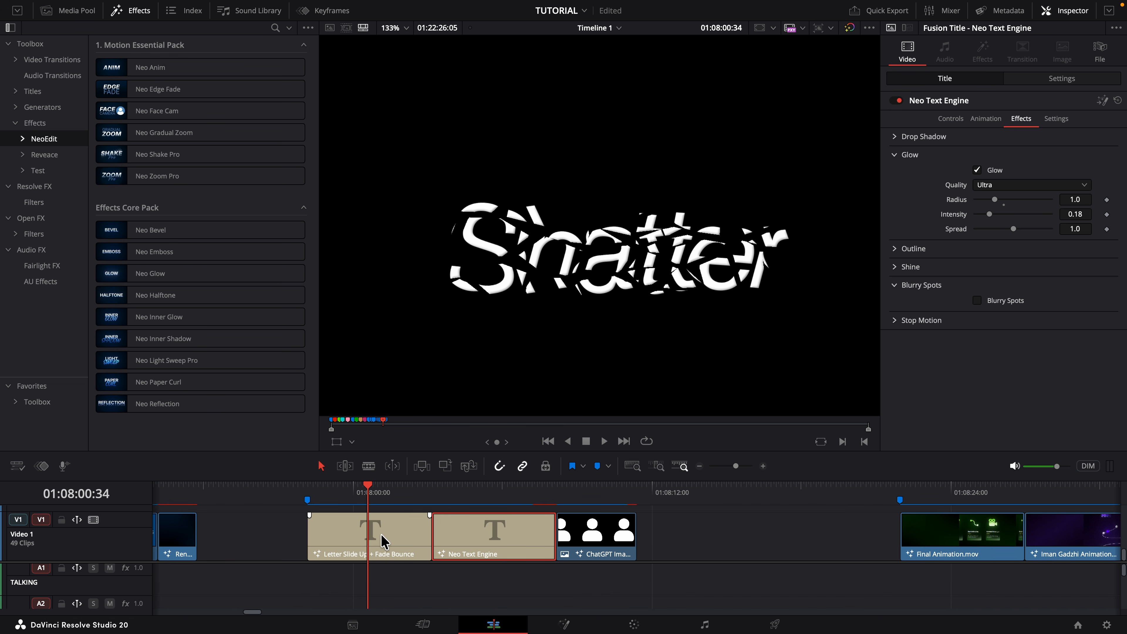
Duplicate the Letter Slide Up + Fade Bounce title to just after the ChatGPT image clip and open the copy in Fusion
click(390, 541)
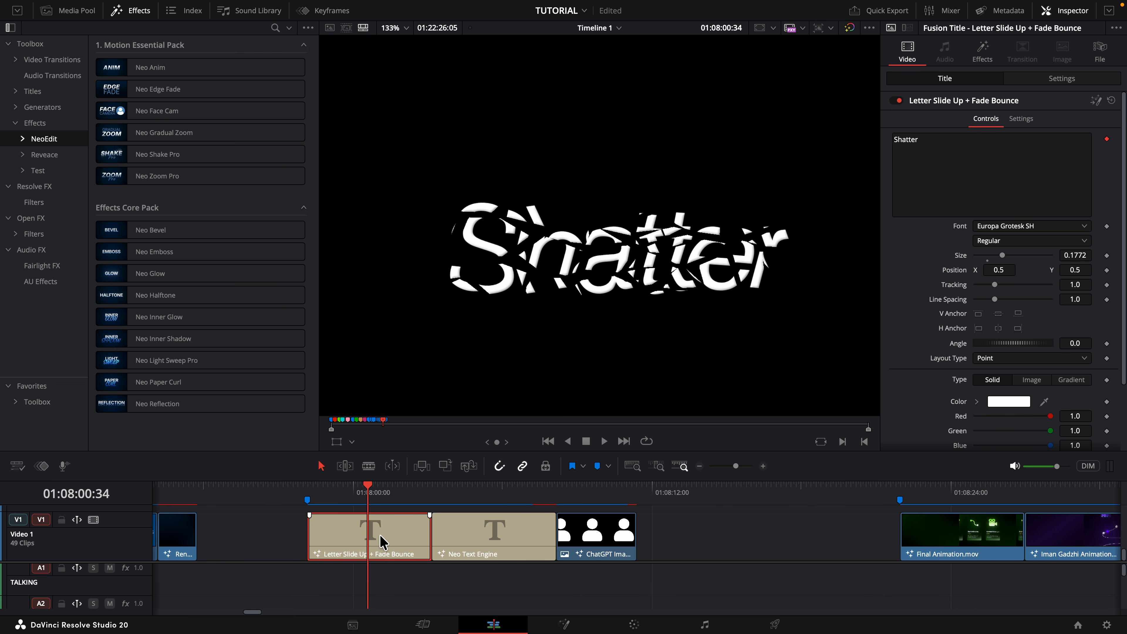
drag(382, 540, 710, 541)
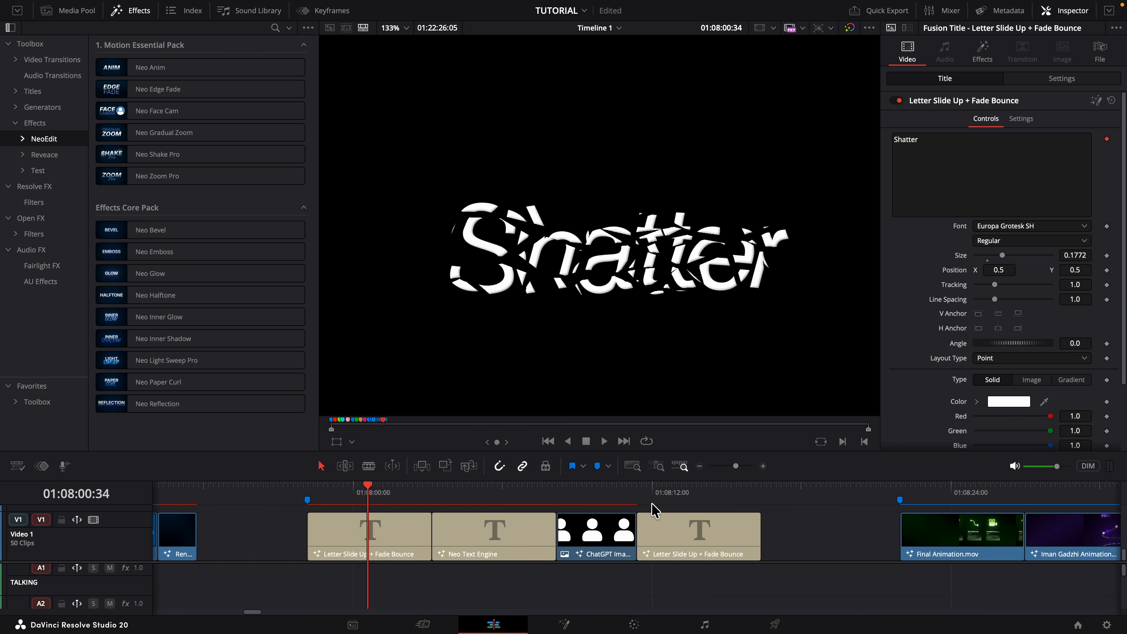
click(653, 494)
click(563, 625)
Remove the existing effect between the title and MediaOut1, and add a Neo Shatter node after the title node
key(Delete)
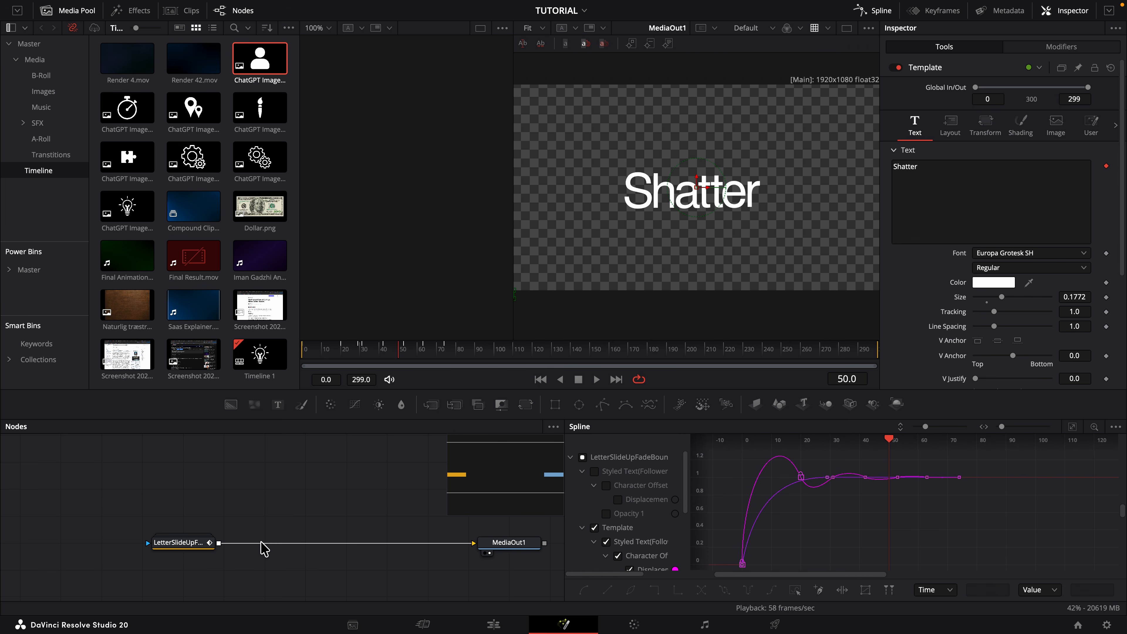
click(185, 542)
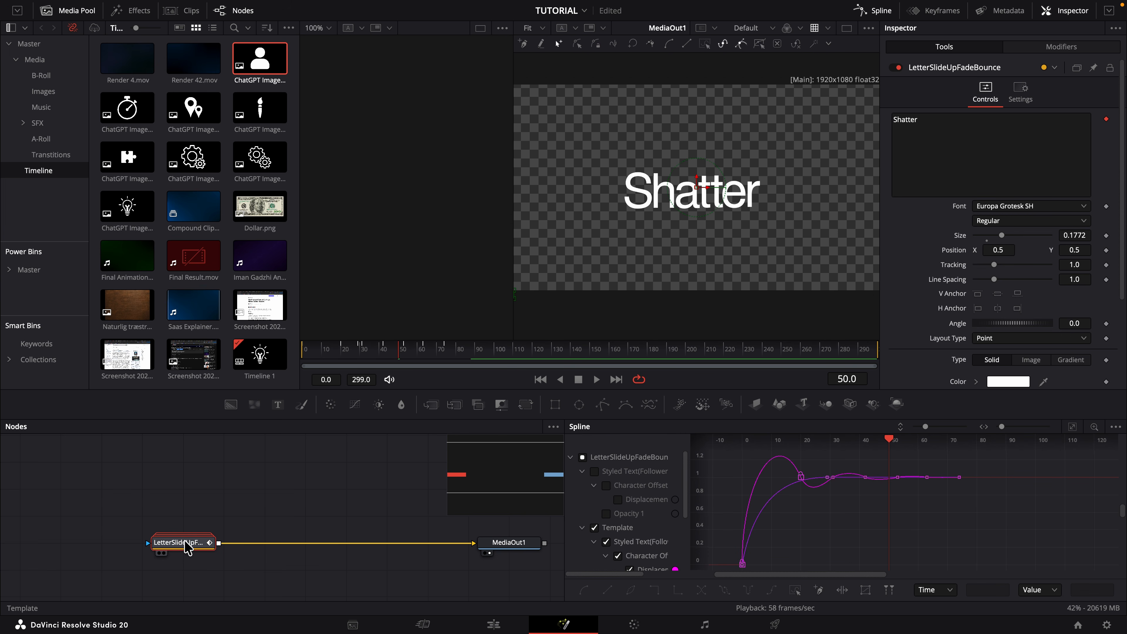
key(shift+space)
text(neo sha)
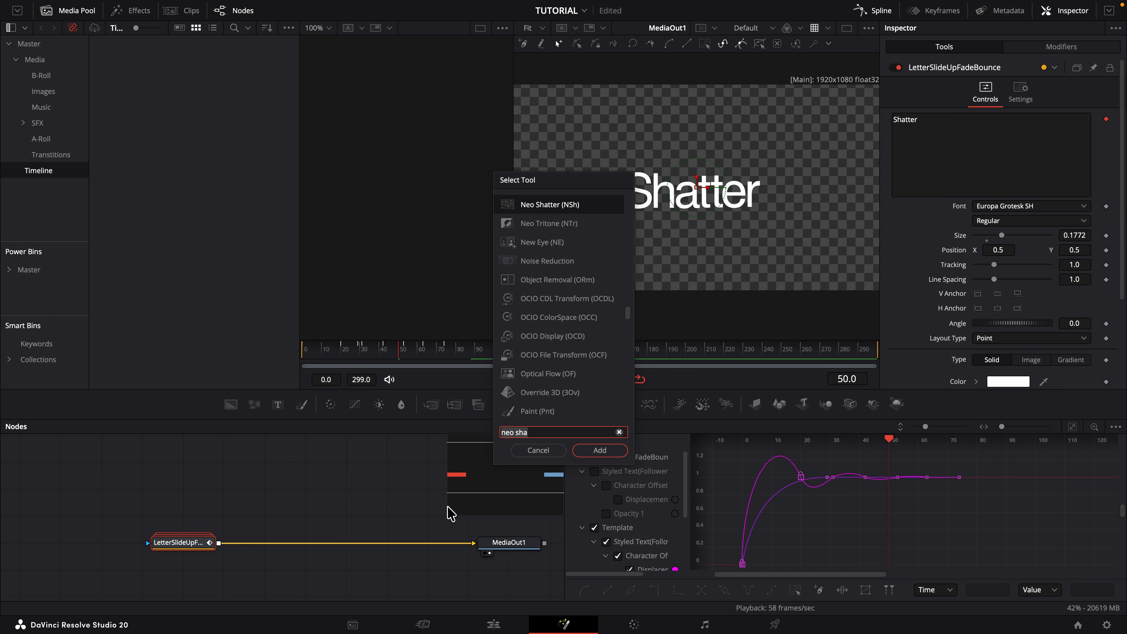
key(Return)
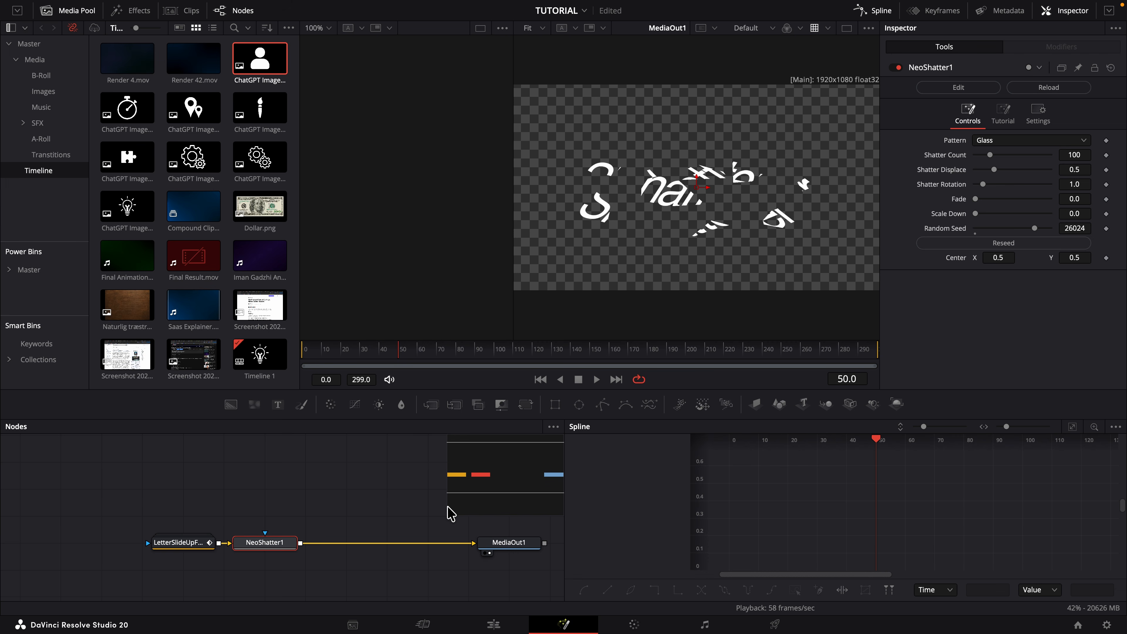
Set the Neo Shatter node's Shatter Displace to 0 and keyframe it at frame 90
mouse_move(376, 347)
mouse_down()
mouse_move(387, 362)
mouse_move(398, 351)
mouse_up()
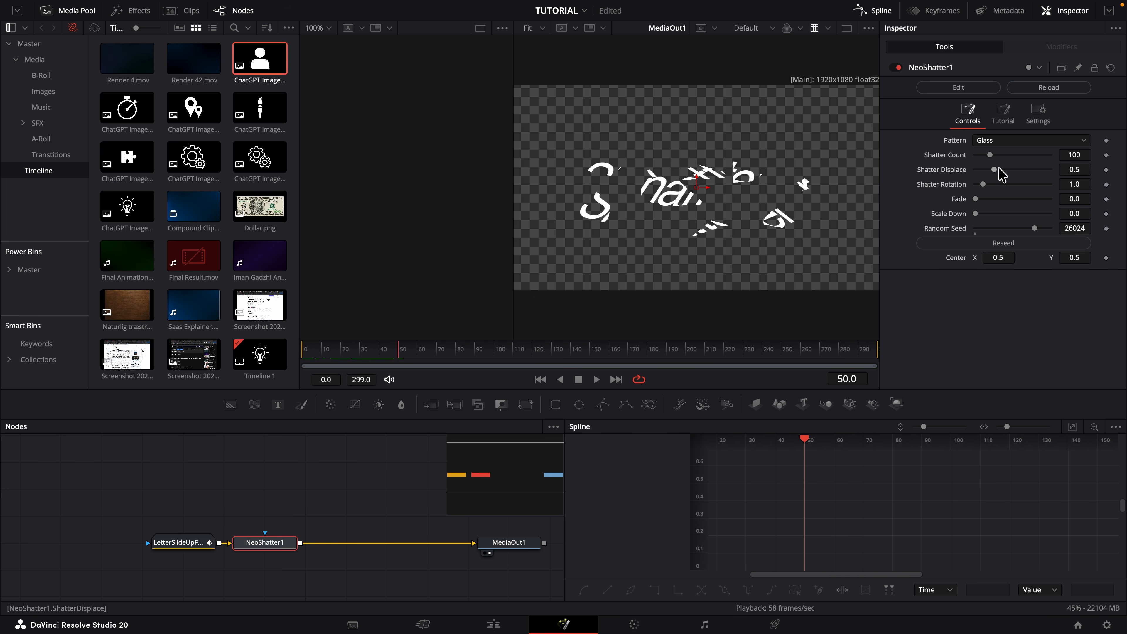
drag(996, 173, 978, 175)
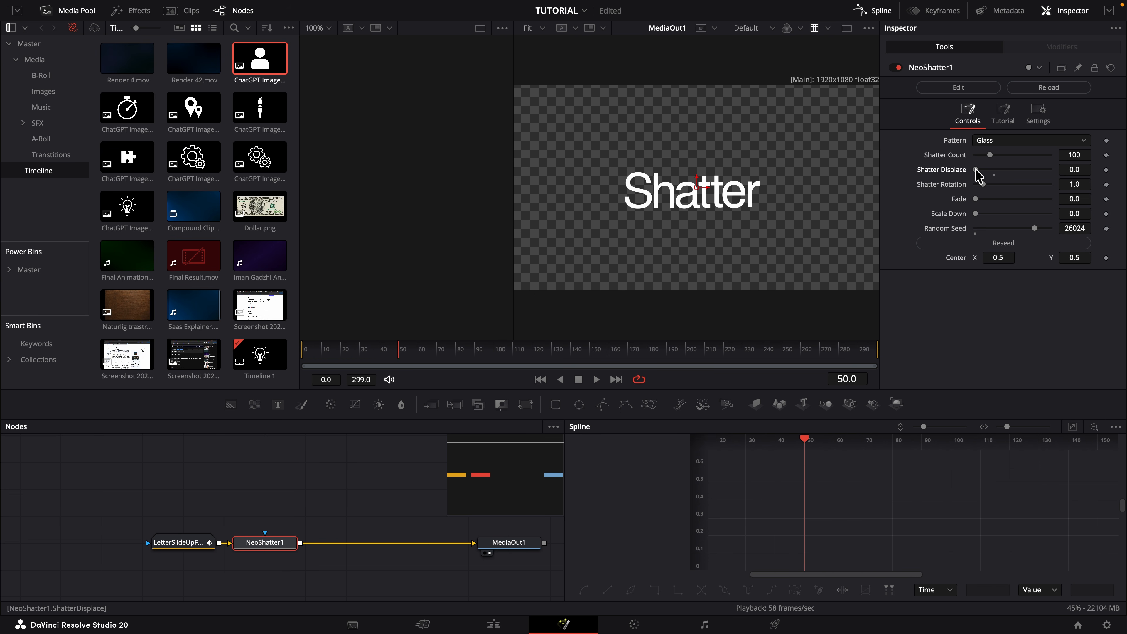
click(478, 352)
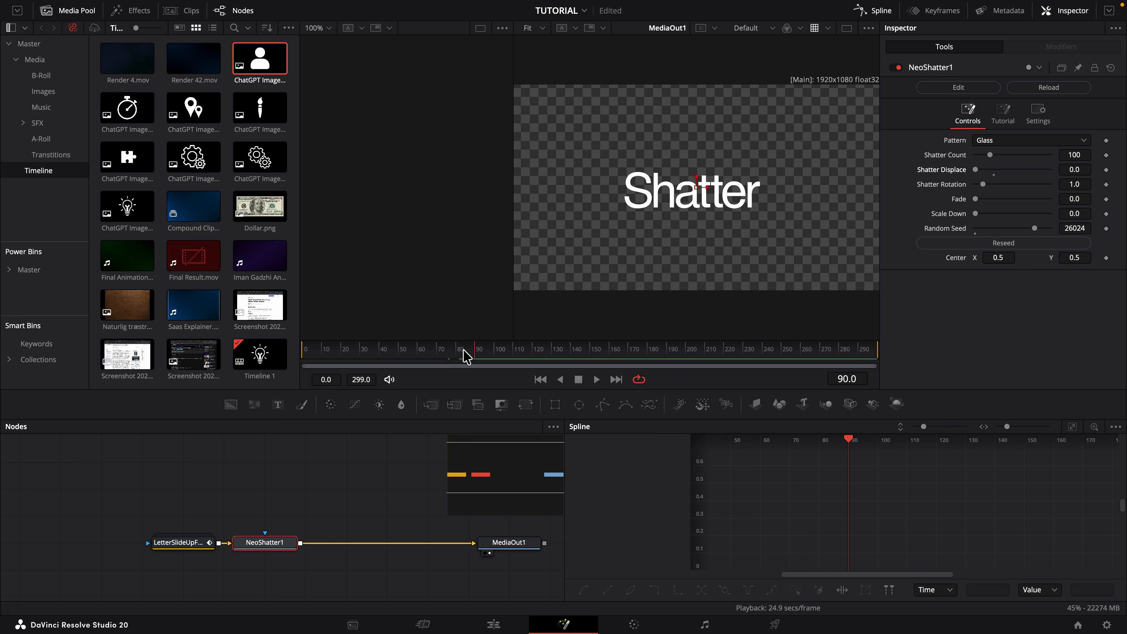
click(1105, 169)
Add a second Shatter Displace keyframe at frame 130 with a value of 0.144
click(550, 353)
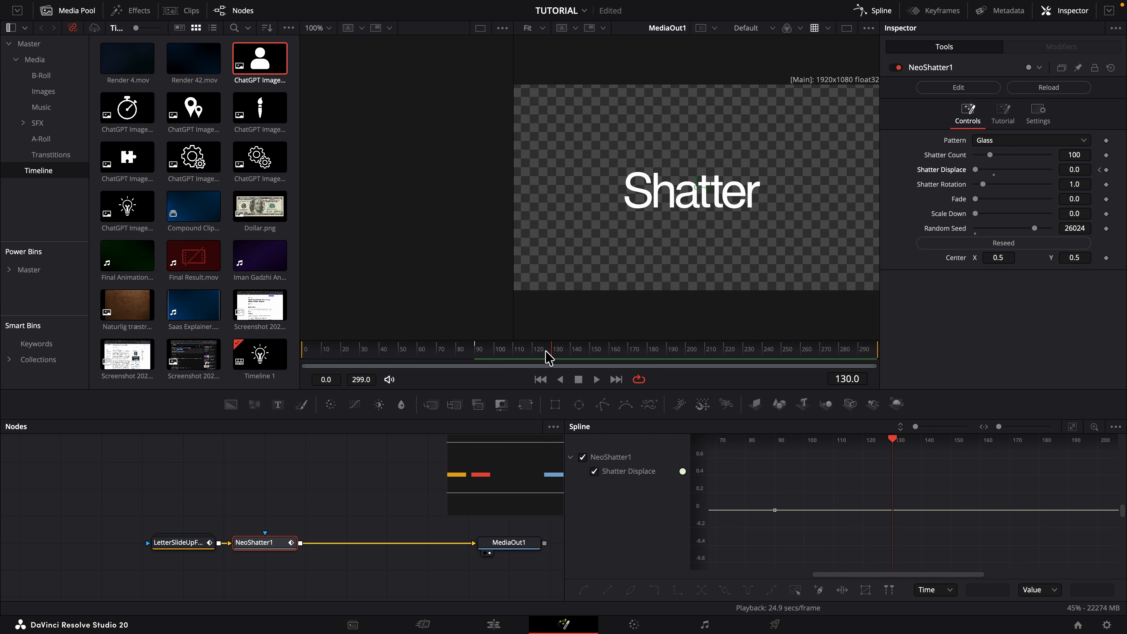
click(993, 173)
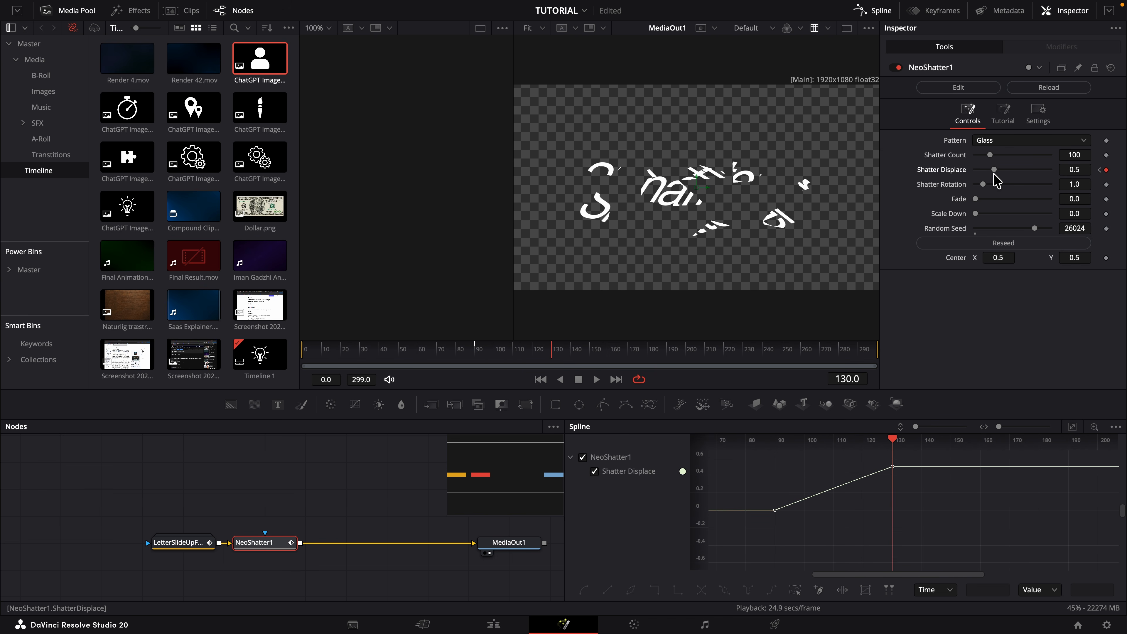
drag(1070, 170, 863, 187)
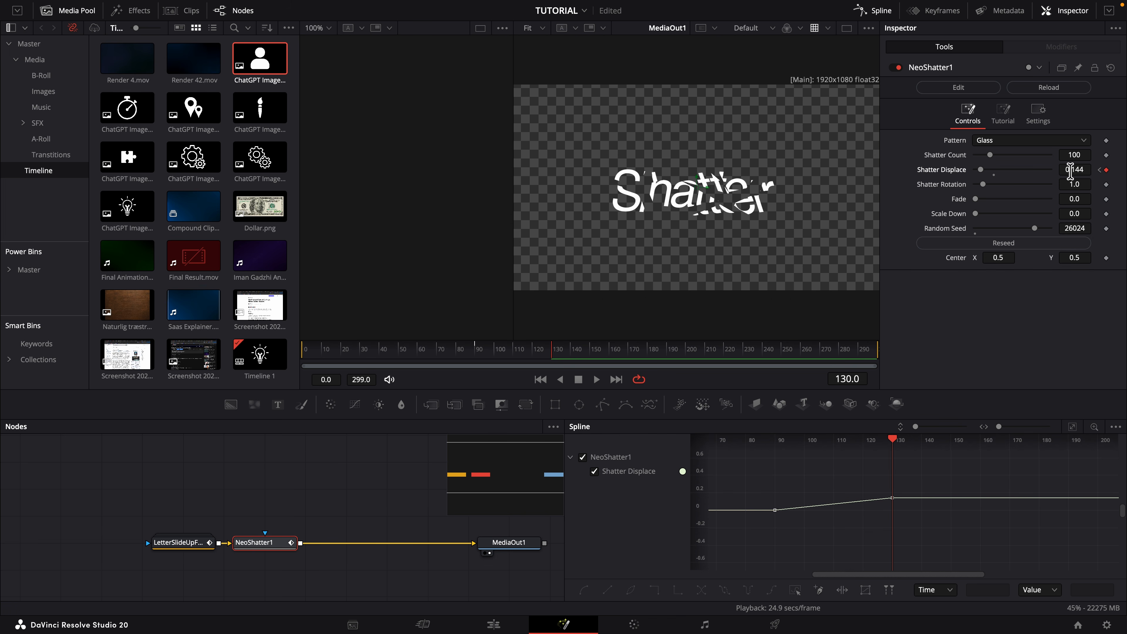
Apply Out Cubic easing to the whole Shatter Displace curve and pull the first keyframe's handle back to about frame 93 for a steeper start
click(1074, 428)
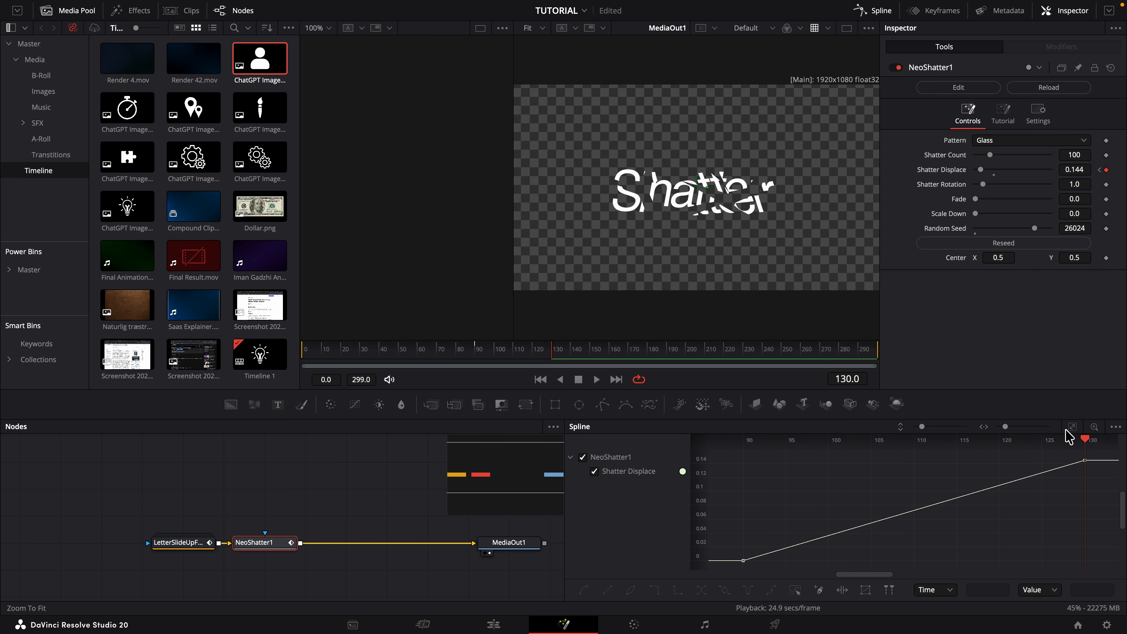
key(super+a)
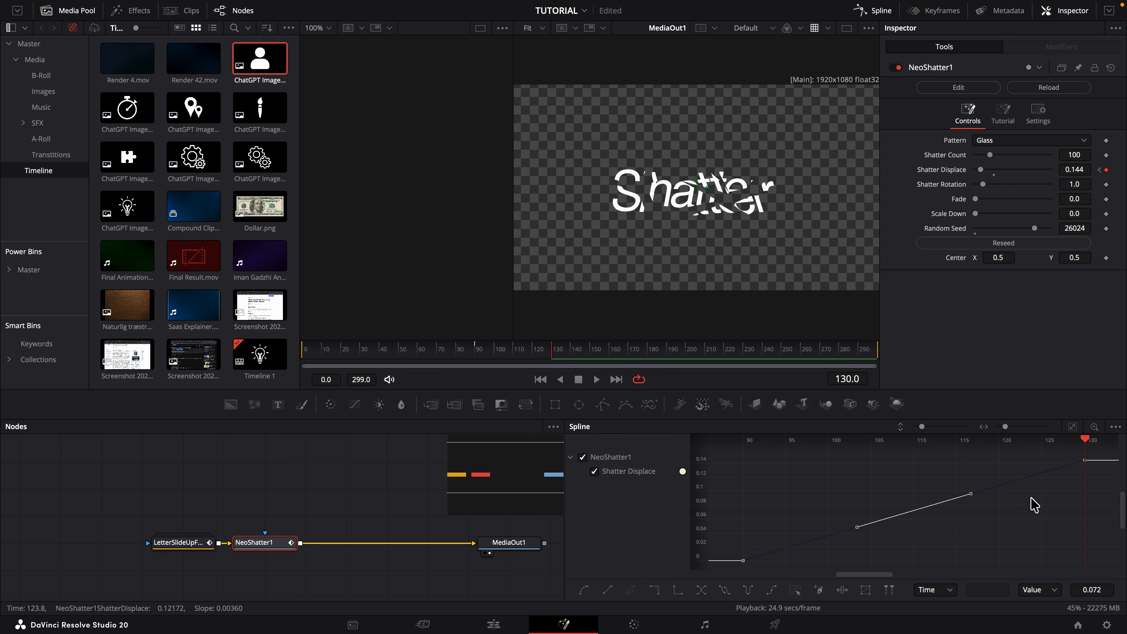
right_click(1035, 506)
mouse_move(1065, 328)
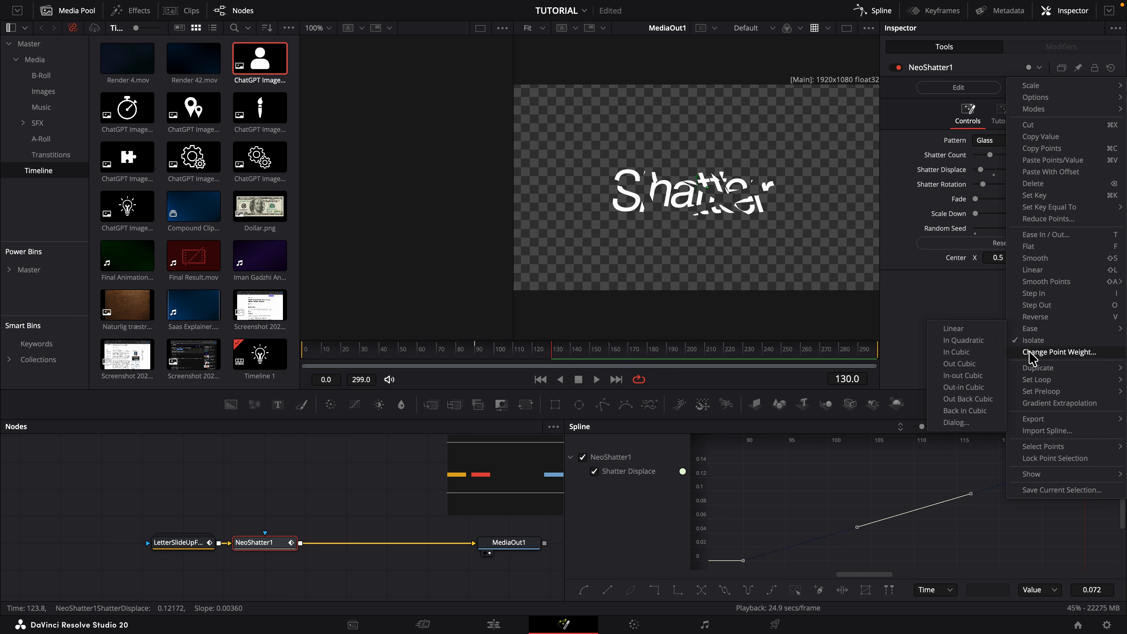
click(977, 368)
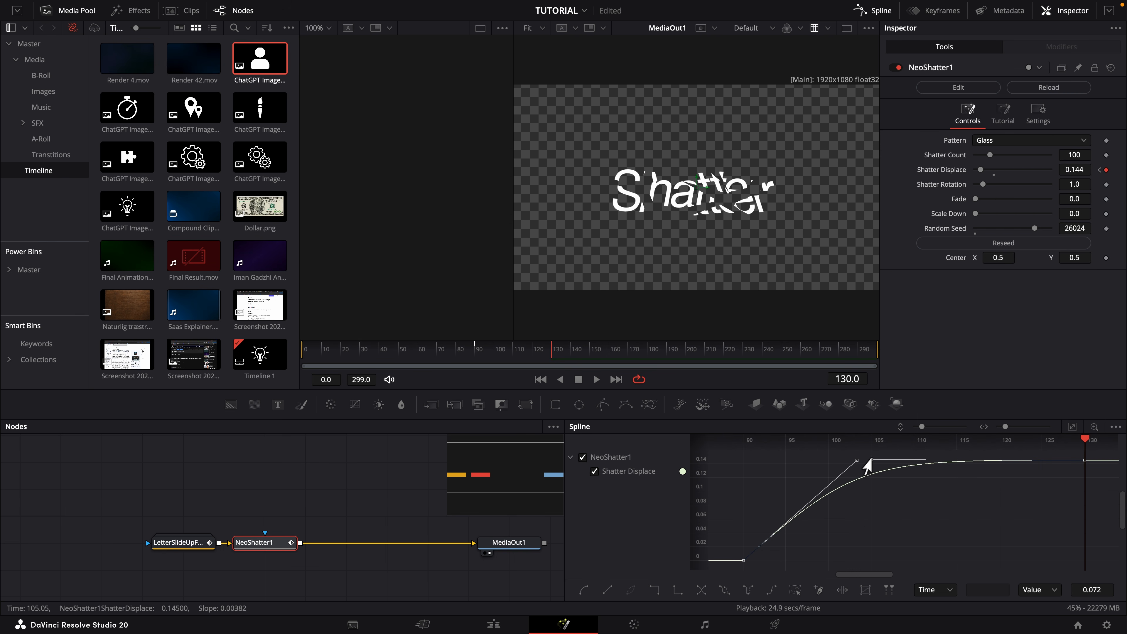
drag(871, 459, 769, 464)
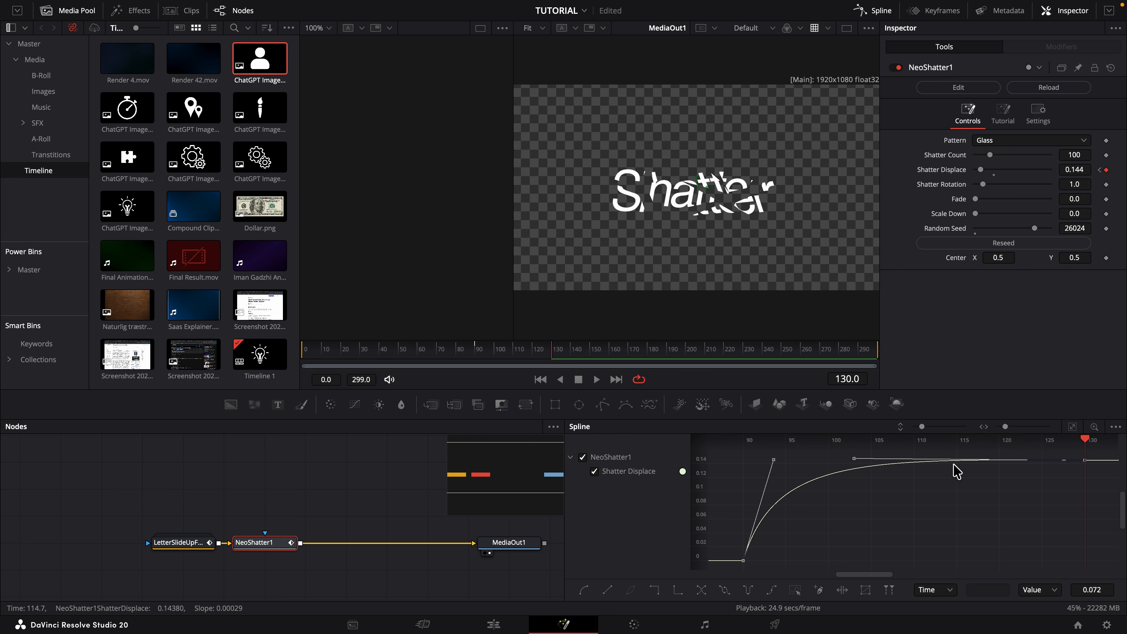
Play back the shatter animation from about frame 88 to check its motion
click(474, 351)
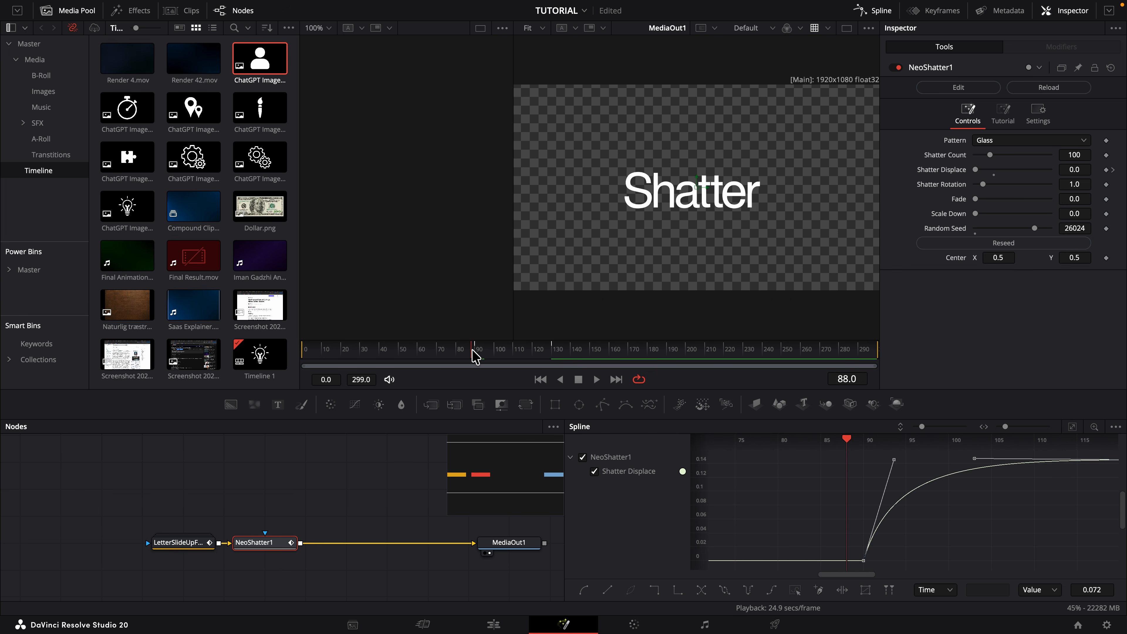
key(space)
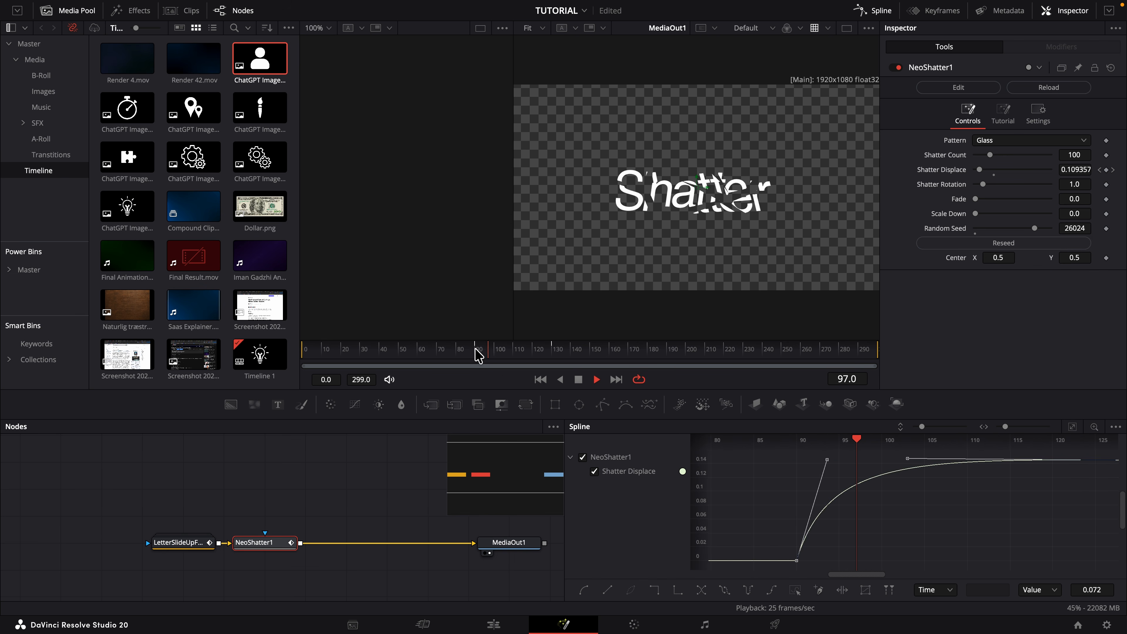
key(space)
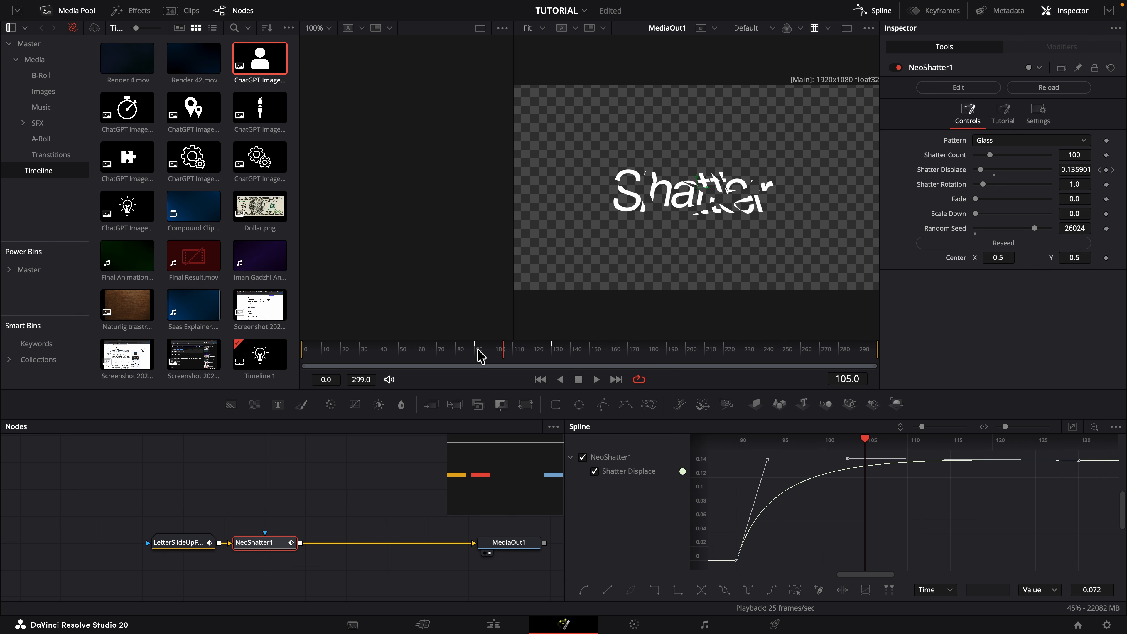
click(478, 350)
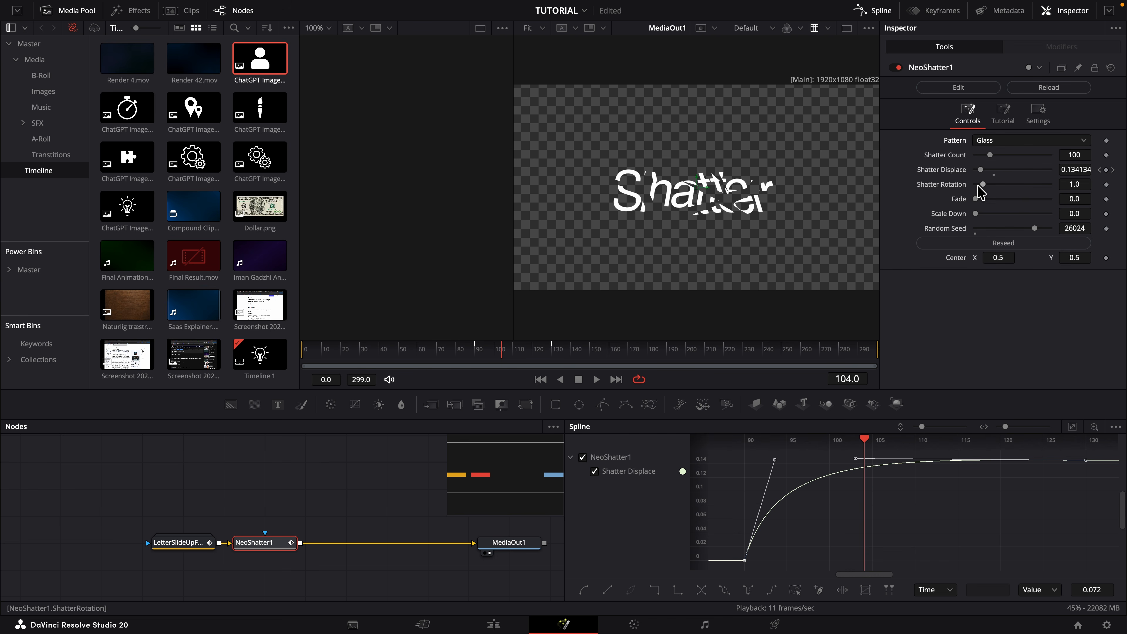
Set Shatter Rotation to 0 and try the Grid pattern, viewing it around frame 130
drag(983, 184, 966, 184)
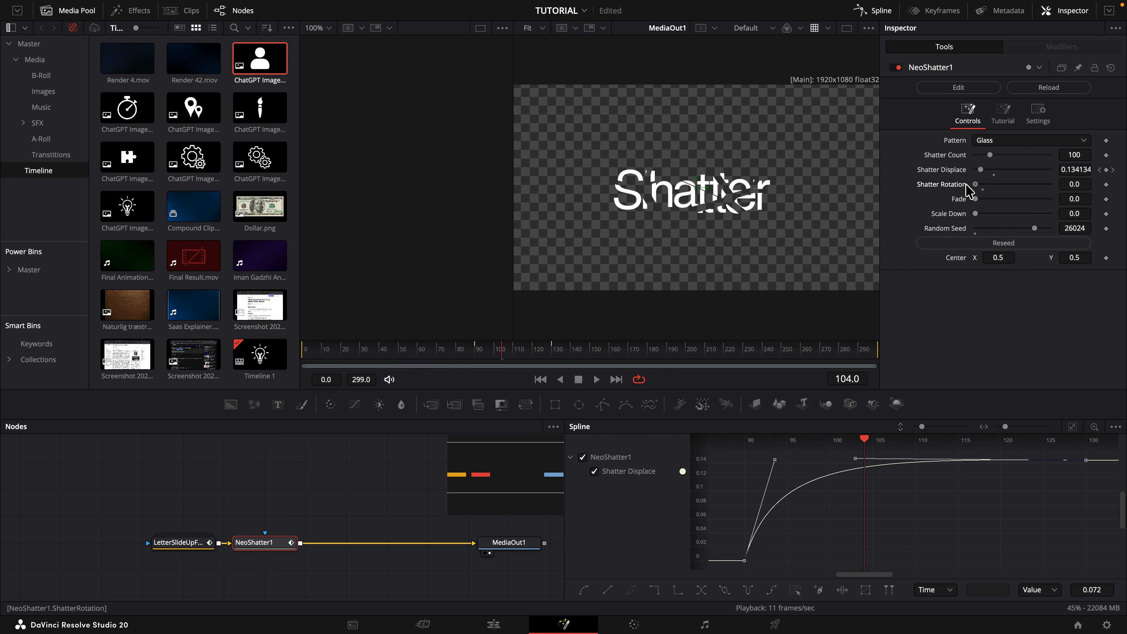
click(998, 141)
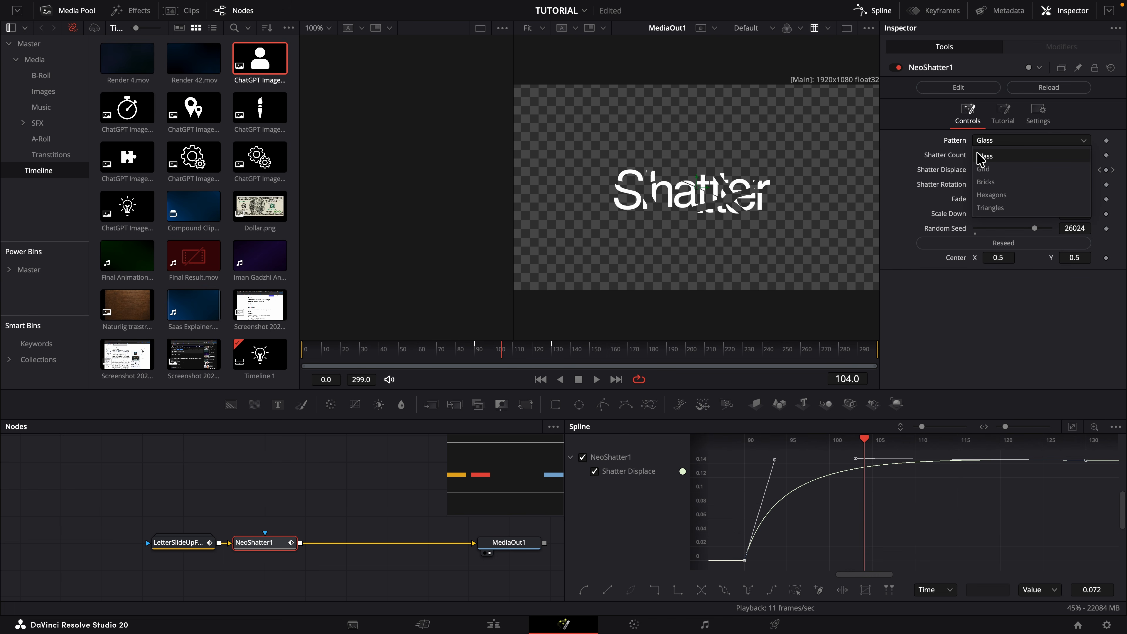
click(983, 168)
click(553, 350)
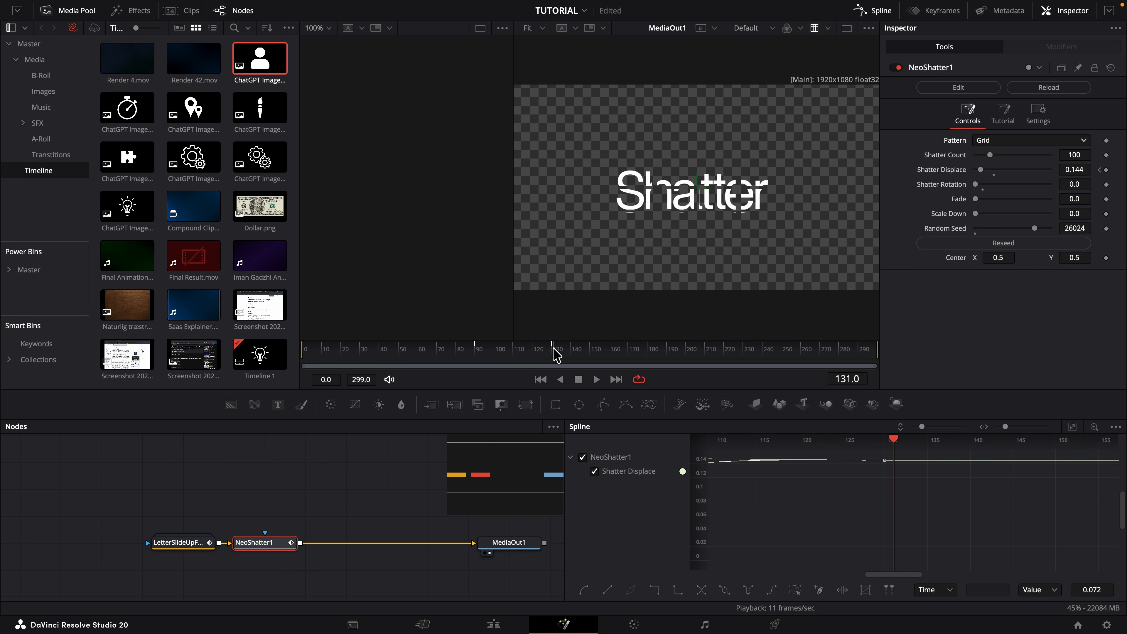
Try the Bricks, Hexagons and Triangles shatter patterns in turn and inspect the broken letters up close
click(989, 141)
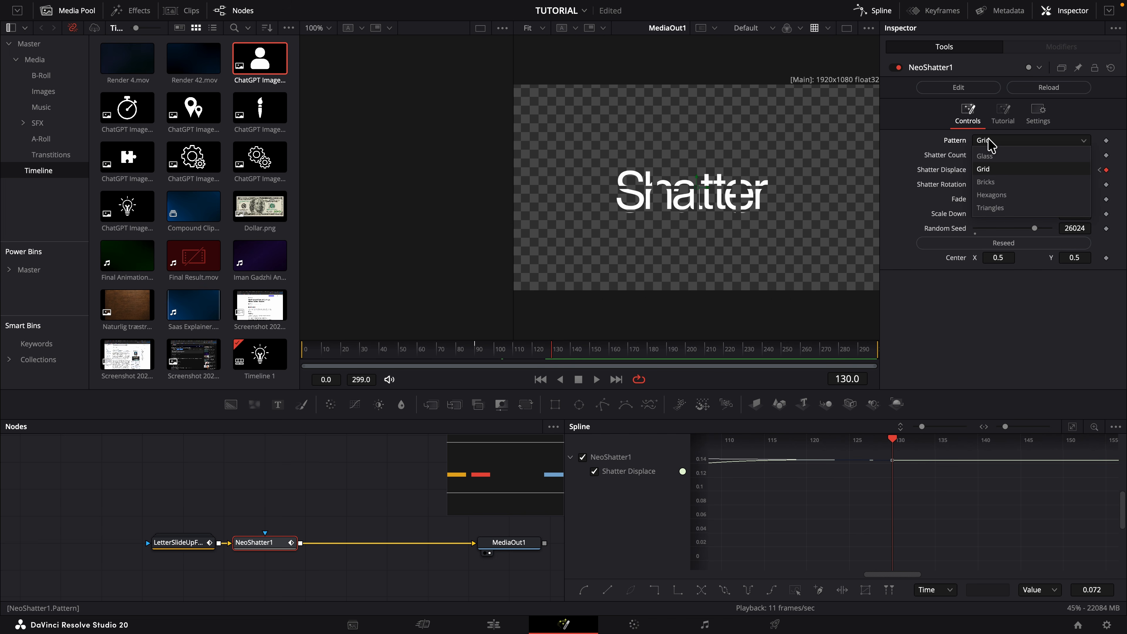
click(984, 181)
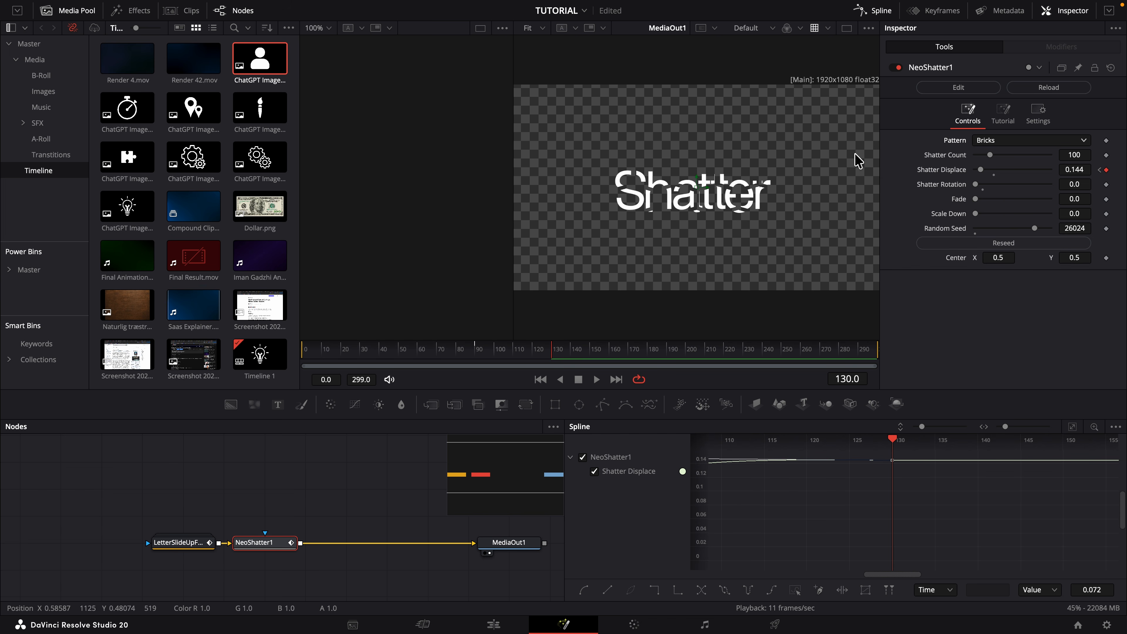
click(985, 142)
click(992, 195)
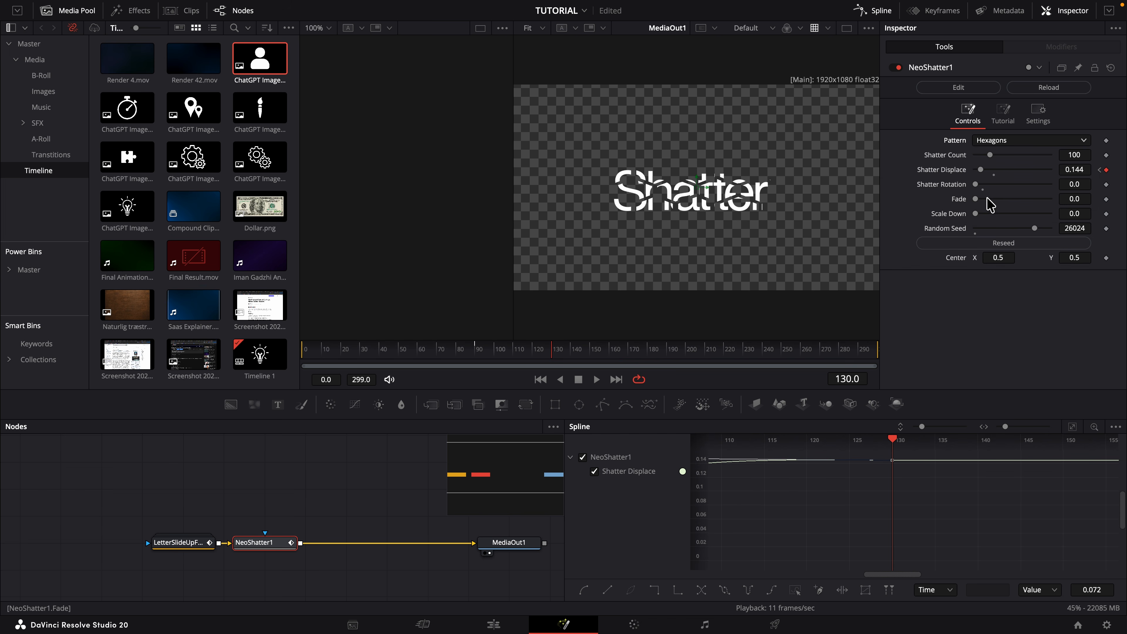
click(1000, 141)
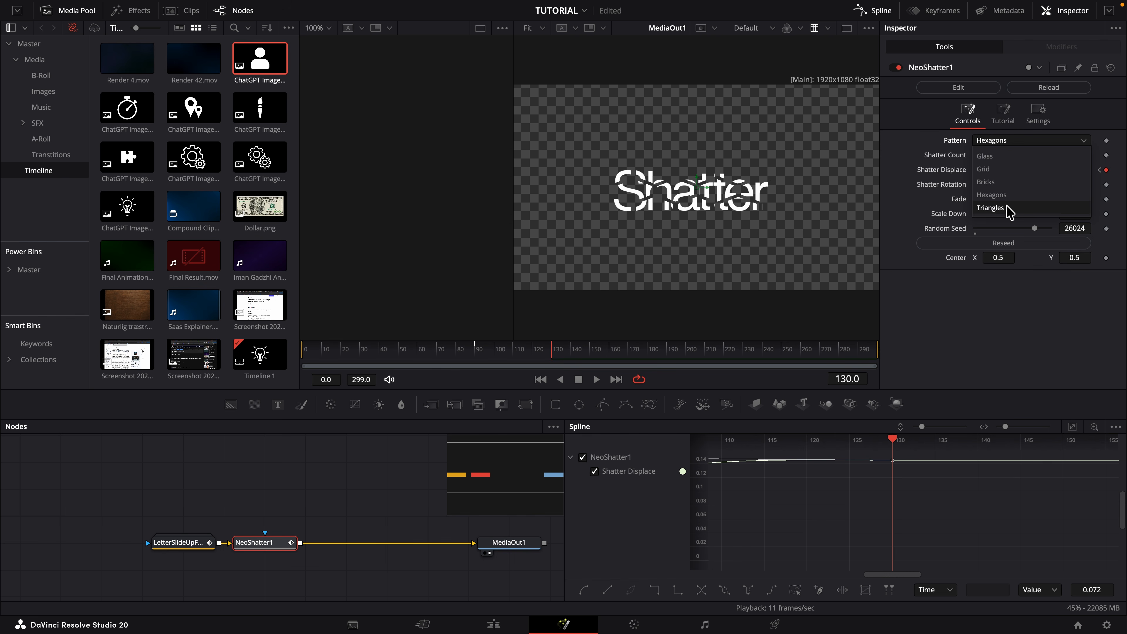
click(1007, 210)
scroll(645, 200, up, 3)
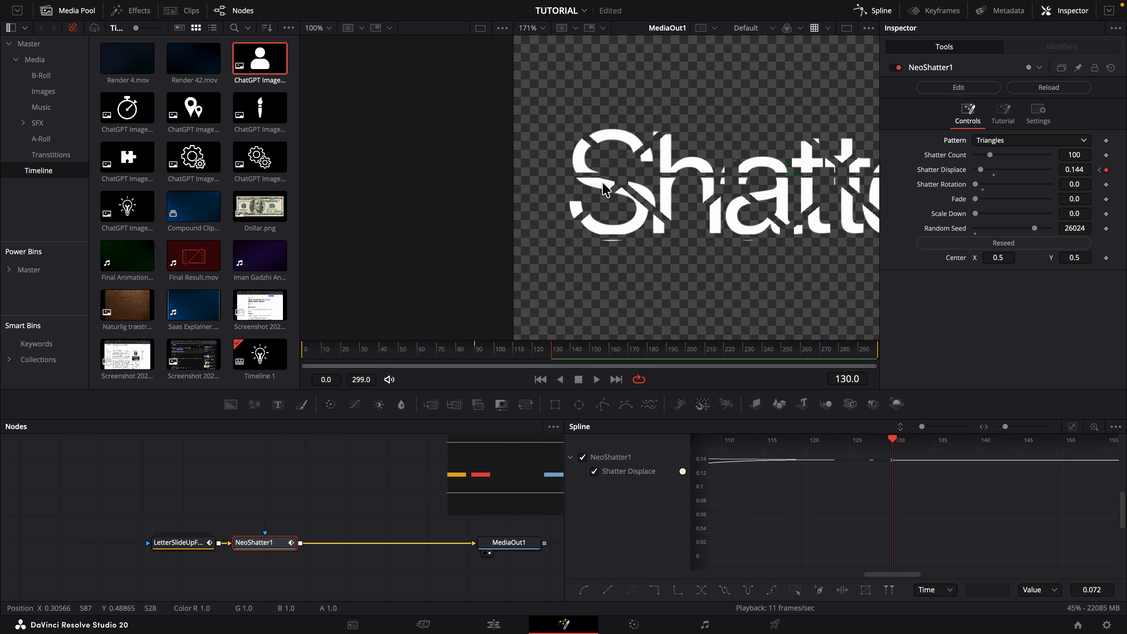
Return the NeoShatter1 node's pattern to Glass and centre the shattered word in the viewer
click(204, 543)
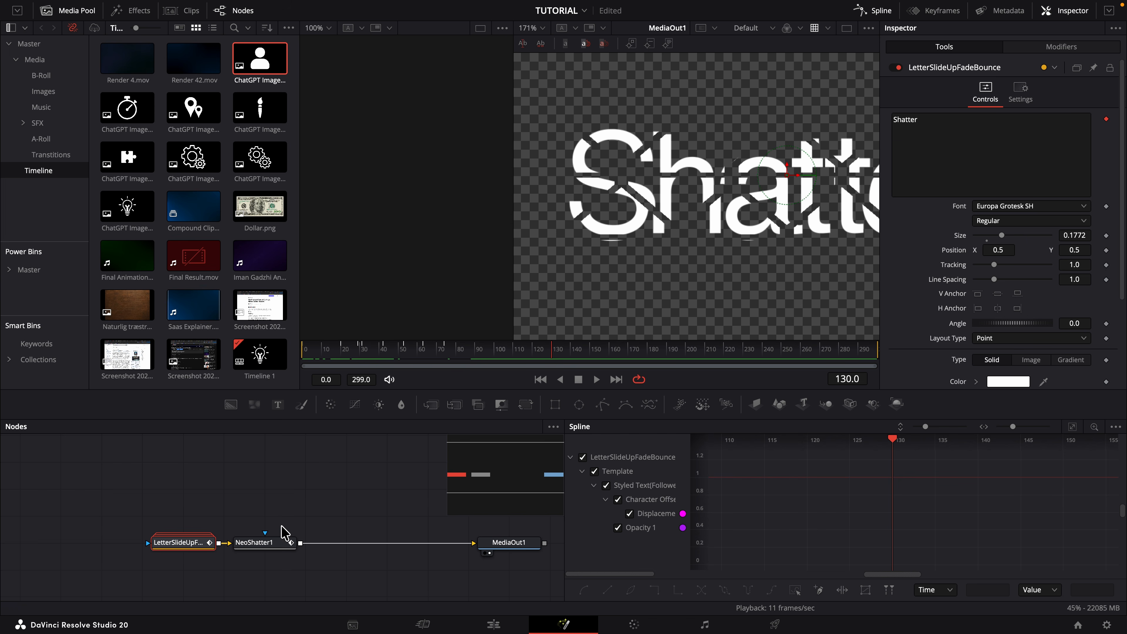
click(273, 542)
click(993, 140)
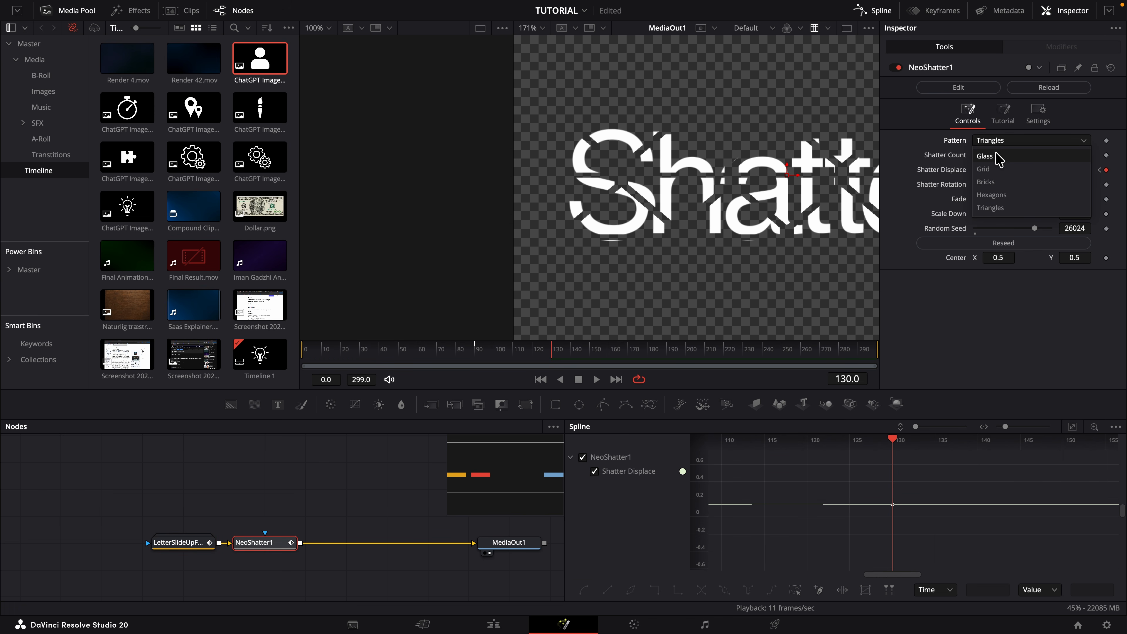
click(998, 157)
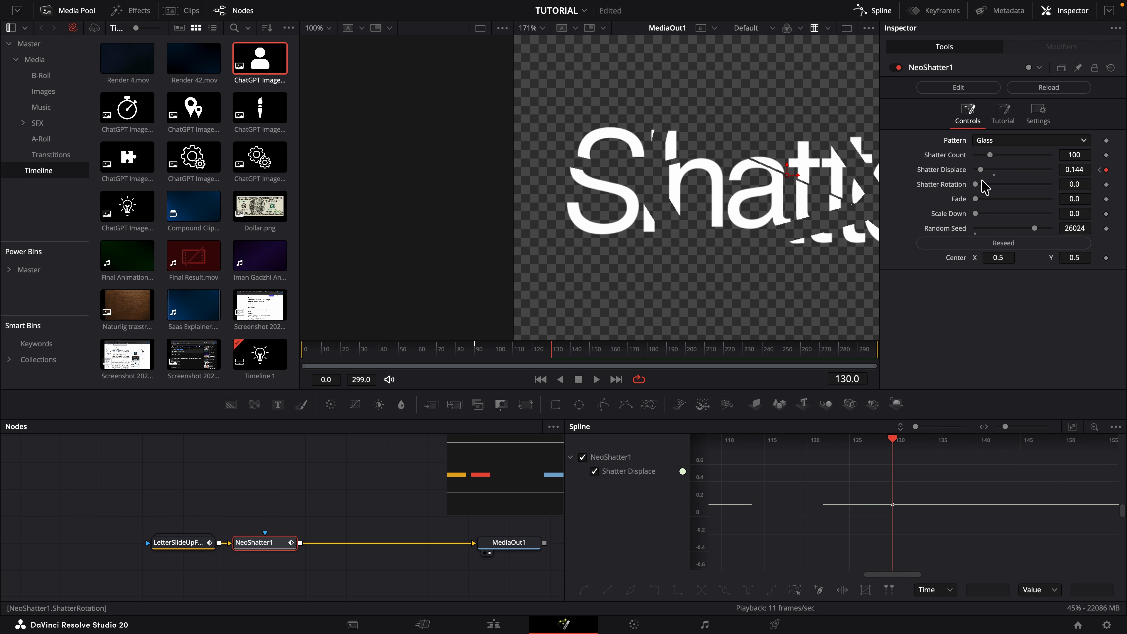
drag(821, 210, 730, 236)
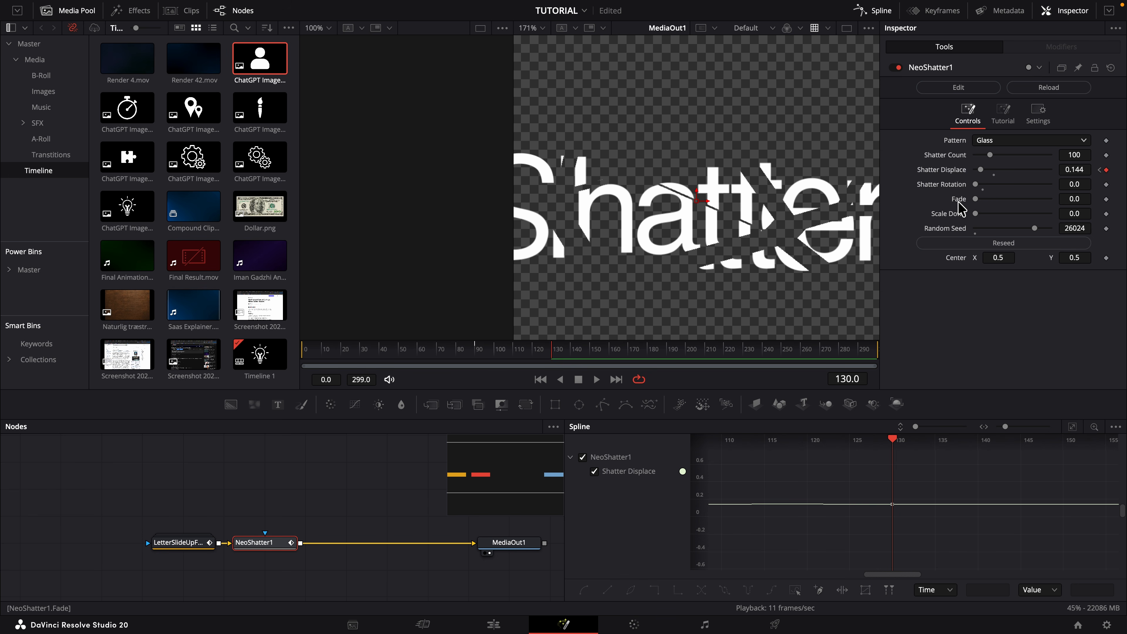
Try a Shatter Rotation of 0.55, raise it to 10, and check the animation between the two displace keyframes
drag(977, 184, 980, 183)
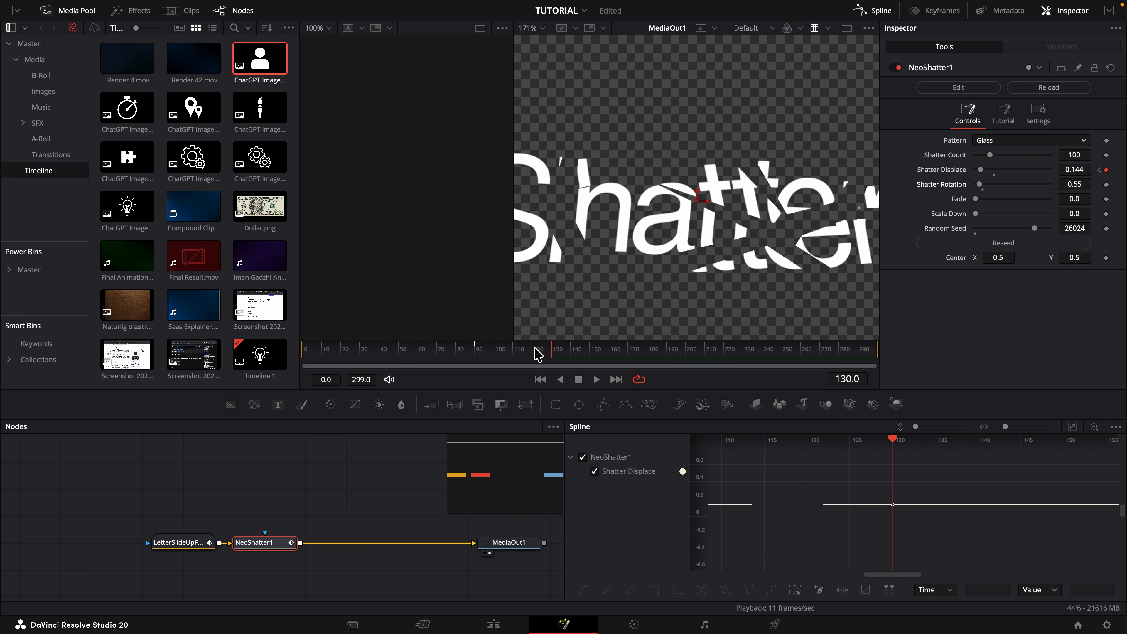
drag(490, 348, 551, 350)
drag(983, 185, 1107, 189)
click(474, 350)
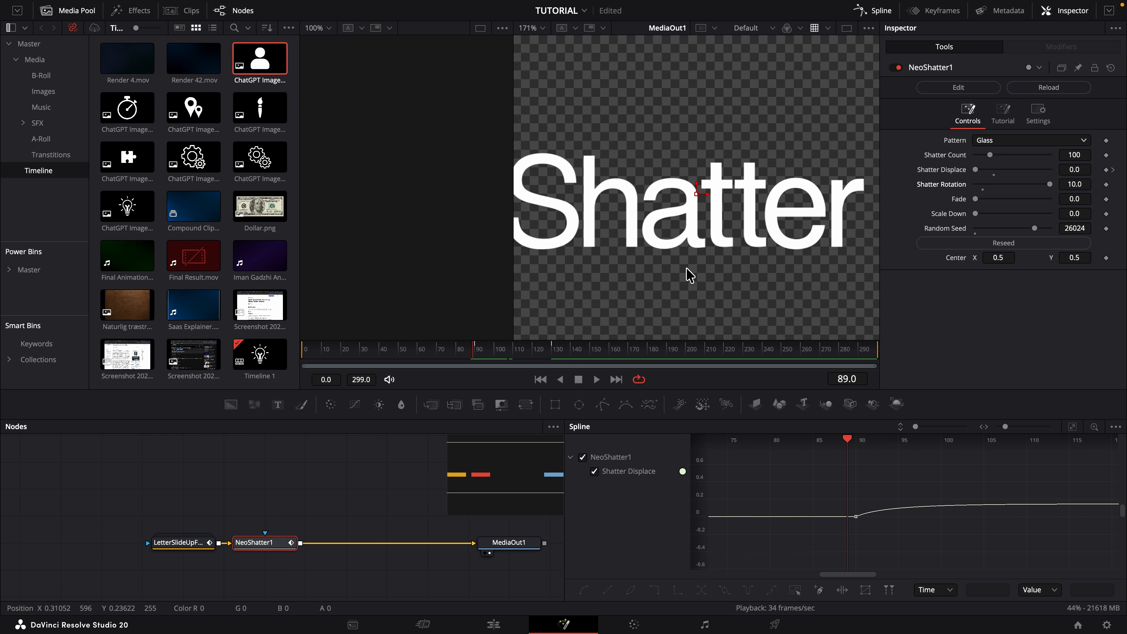
Play back the shatter animation from the first displace keyframe near frame 90 and stop around frame 131
scroll(687, 269, down, 5)
key(space)
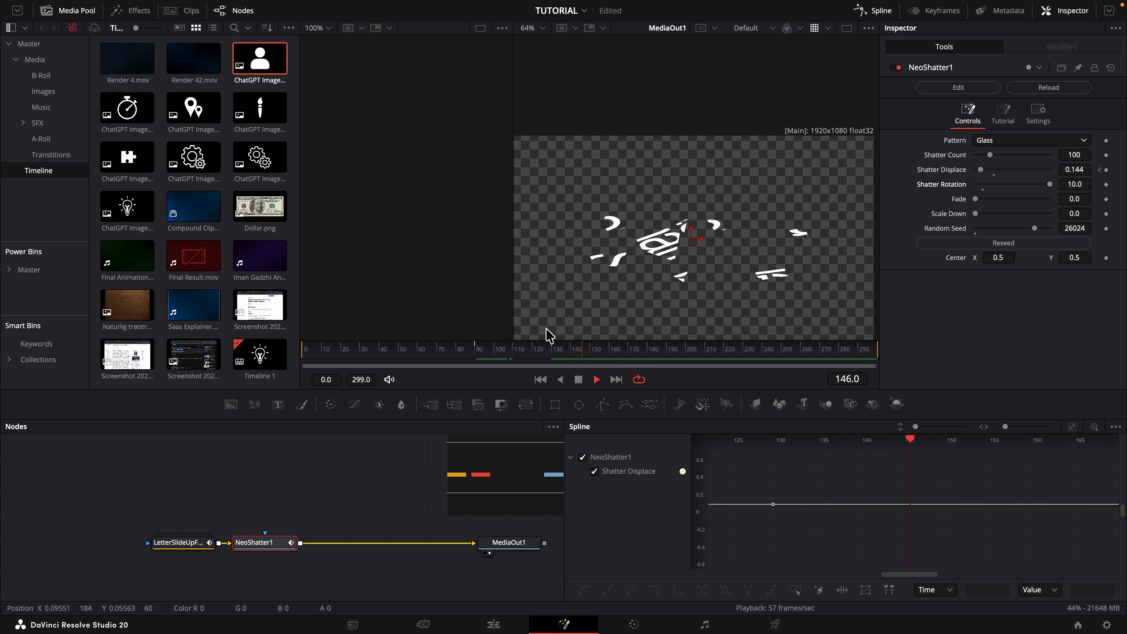
click(473, 354)
key(space)
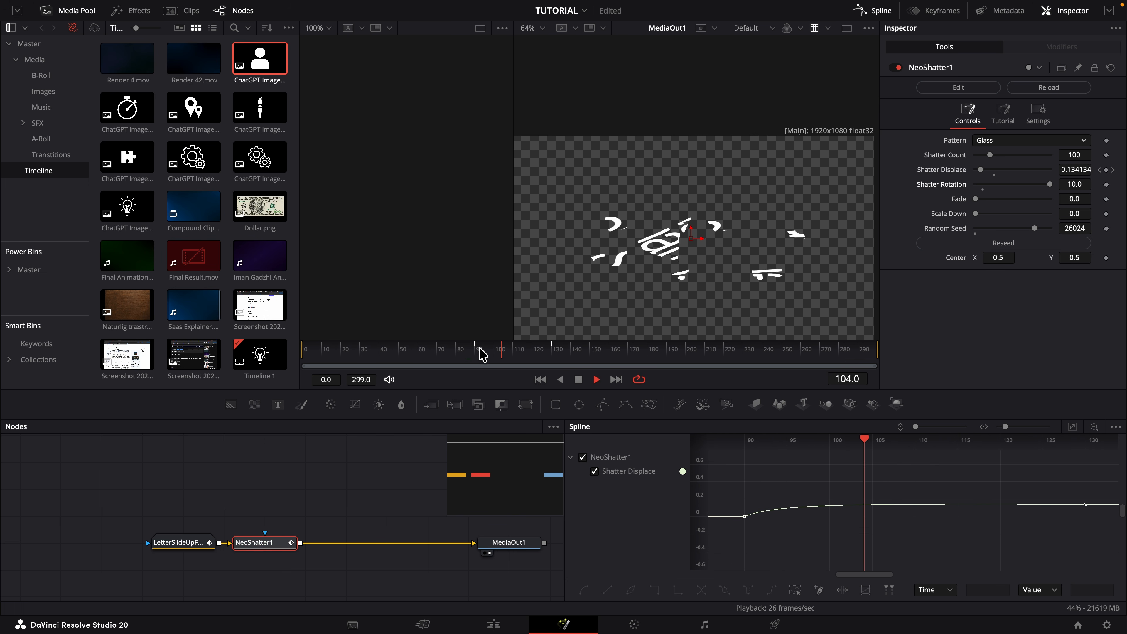
click(481, 350)
key(space)
click(553, 350)
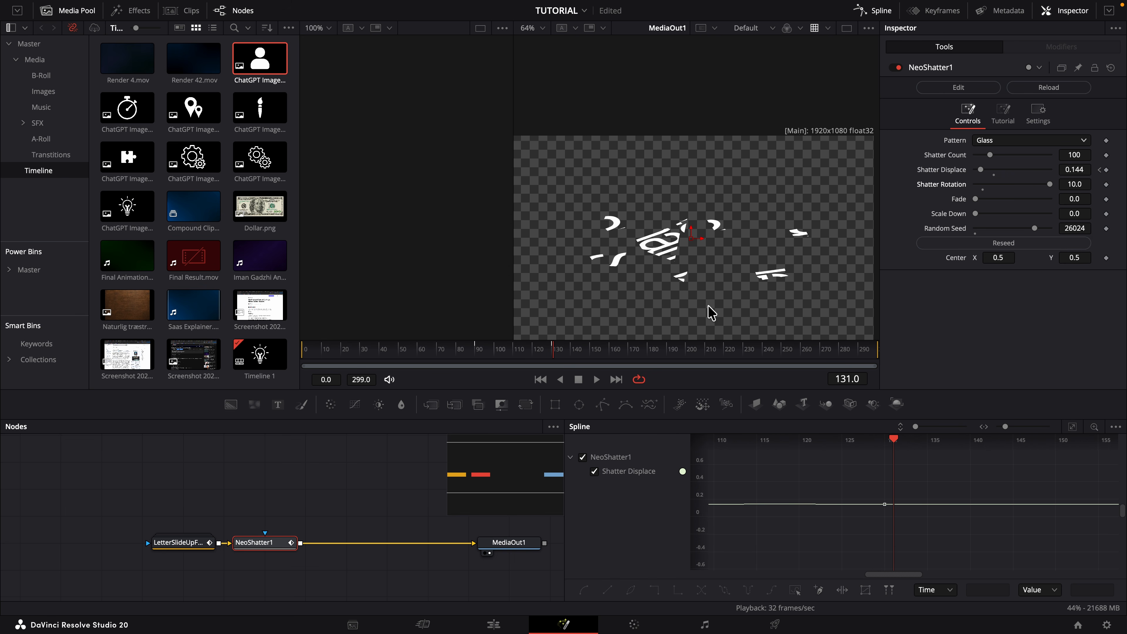
Restore the default Shatter Rotation of 1.0 and preview the shatter from frame 90 to 130
click(984, 184)
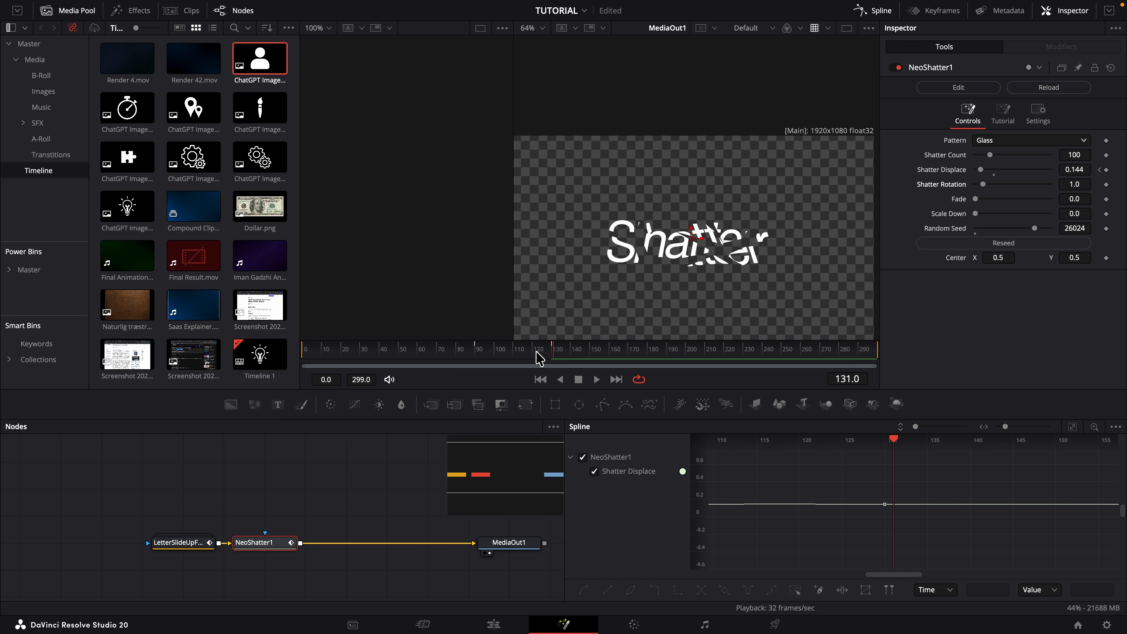
drag(536, 352, 475, 352)
key(space)
click(475, 352)
key(space)
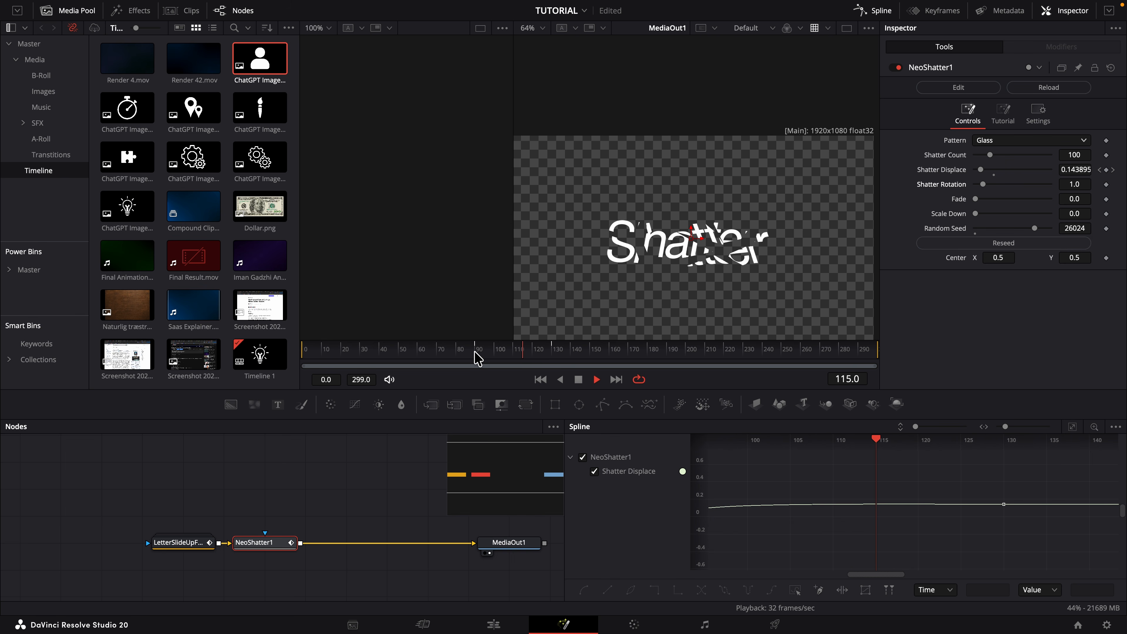
key(space)
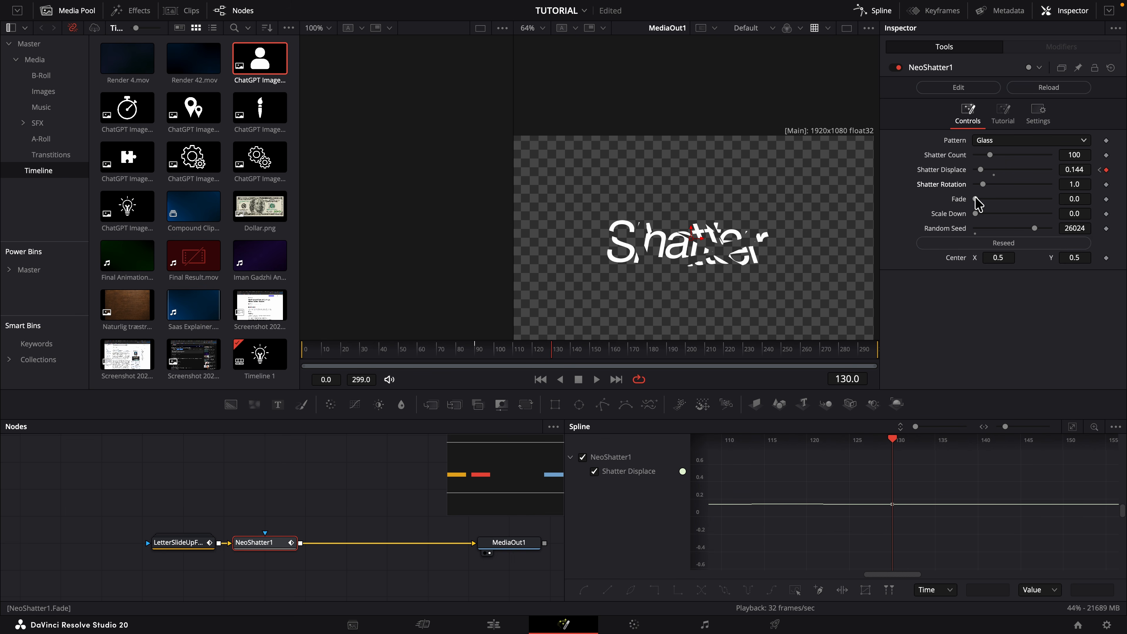
At frame 130, set NeoShatter1's Fade to 3.0, Shatter Displace to 0.691 and Scale Down to 5.0
drag(977, 200, 1114, 170)
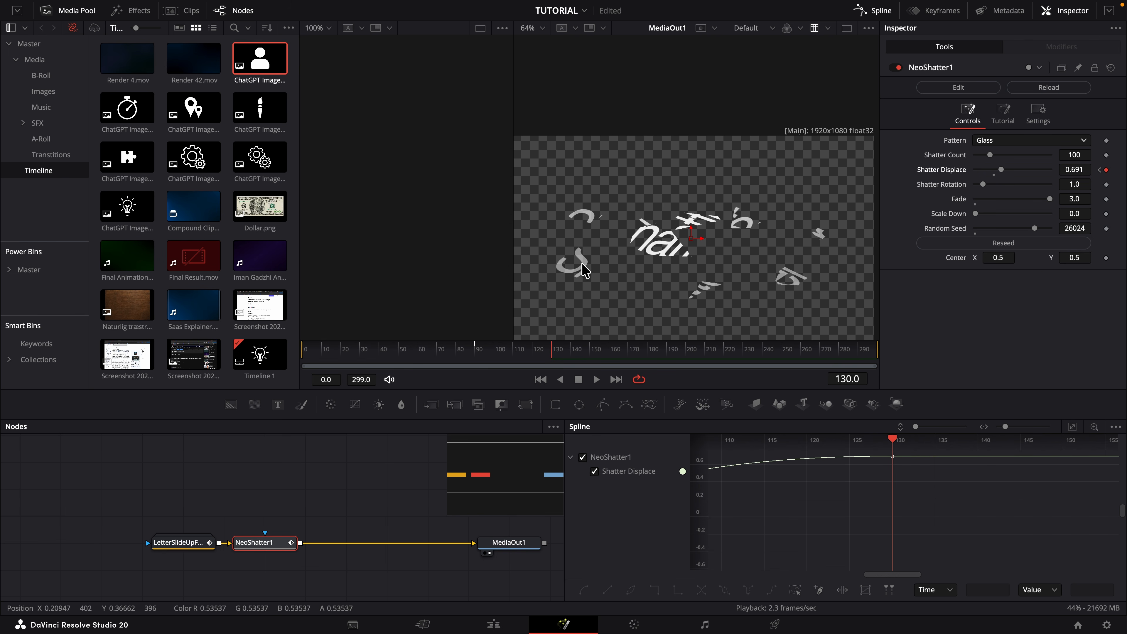
drag(567, 266, 707, 244)
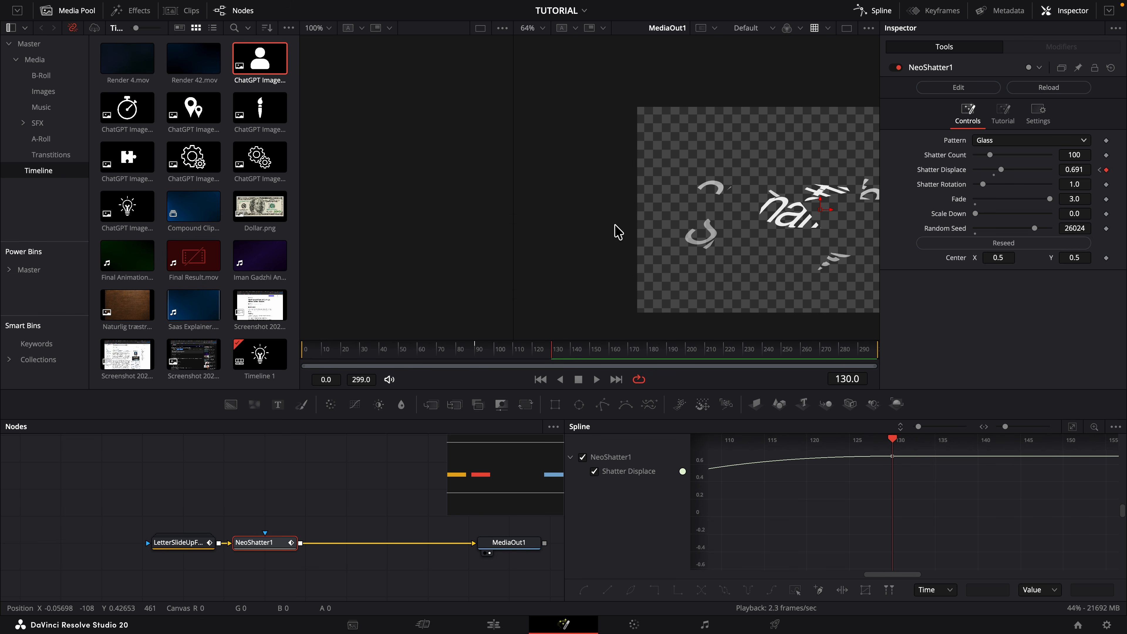
drag(976, 214, 1099, 218)
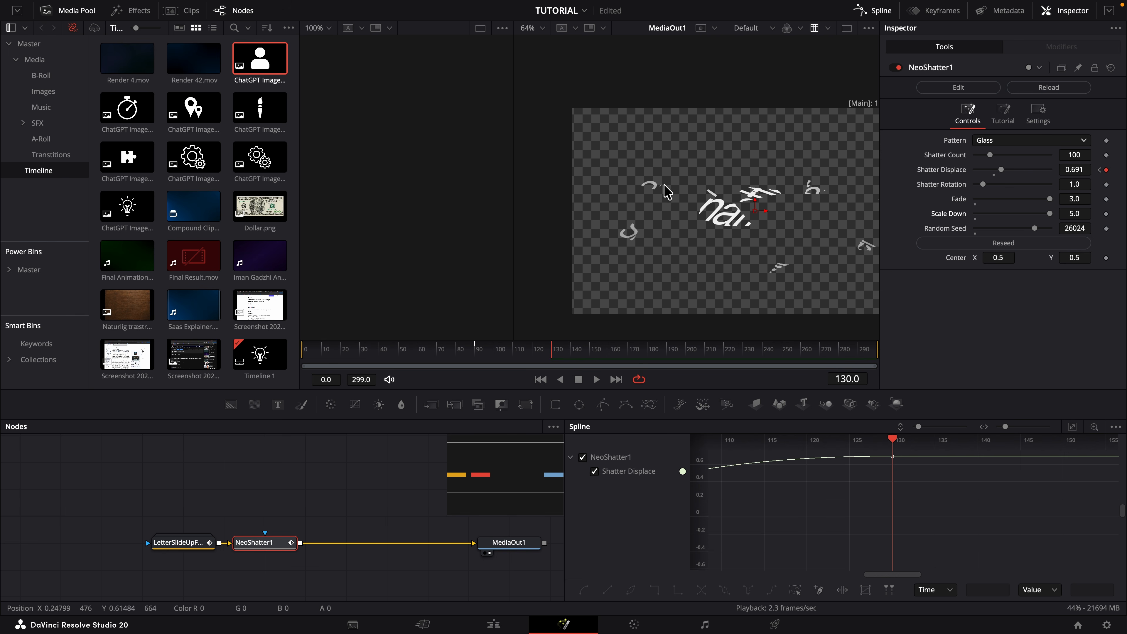
Play the fading, shrinking shatter from about frame 90 to 130 and centre the pieces in the viewer
click(474, 352)
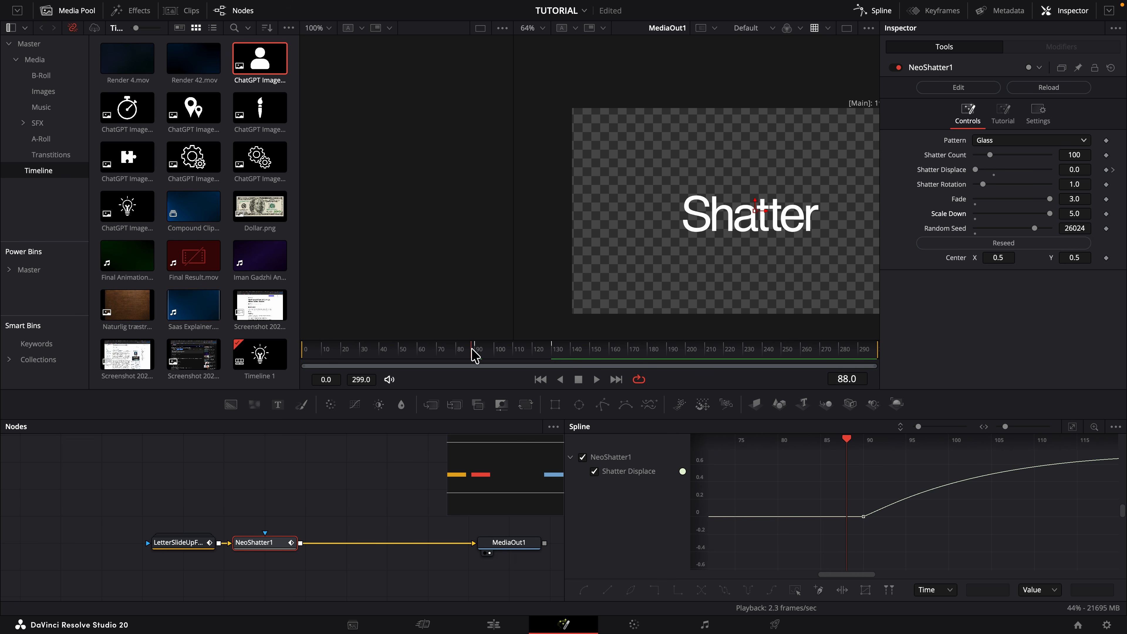
key(space)
click(476, 349)
key(space)
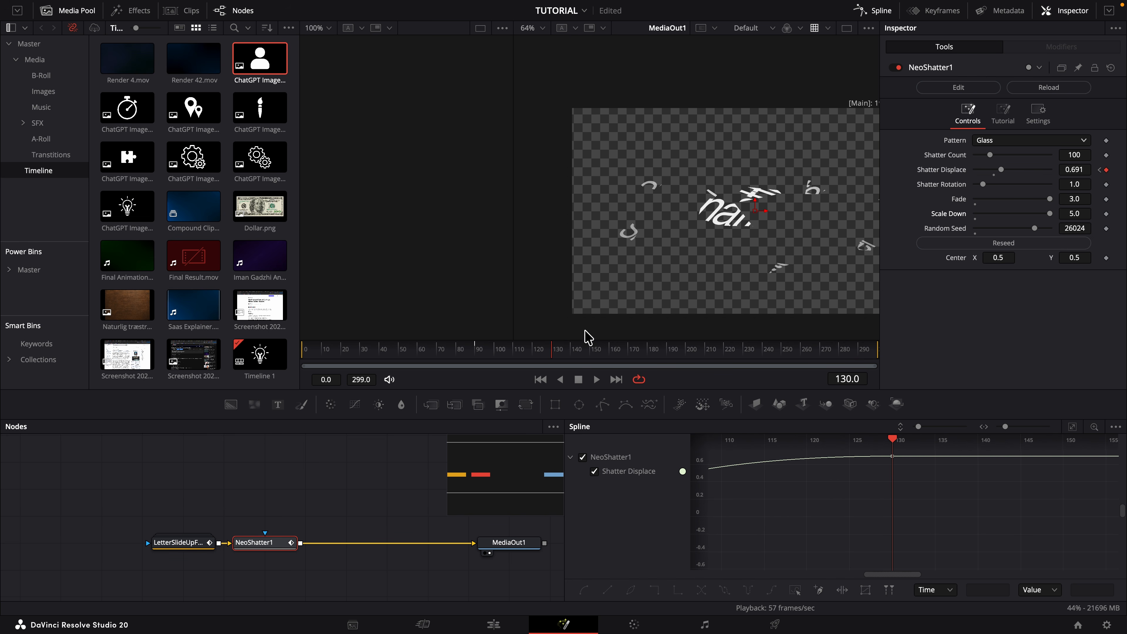
scroll(797, 240, right, 1)
scroll(794, 242, right, 2)
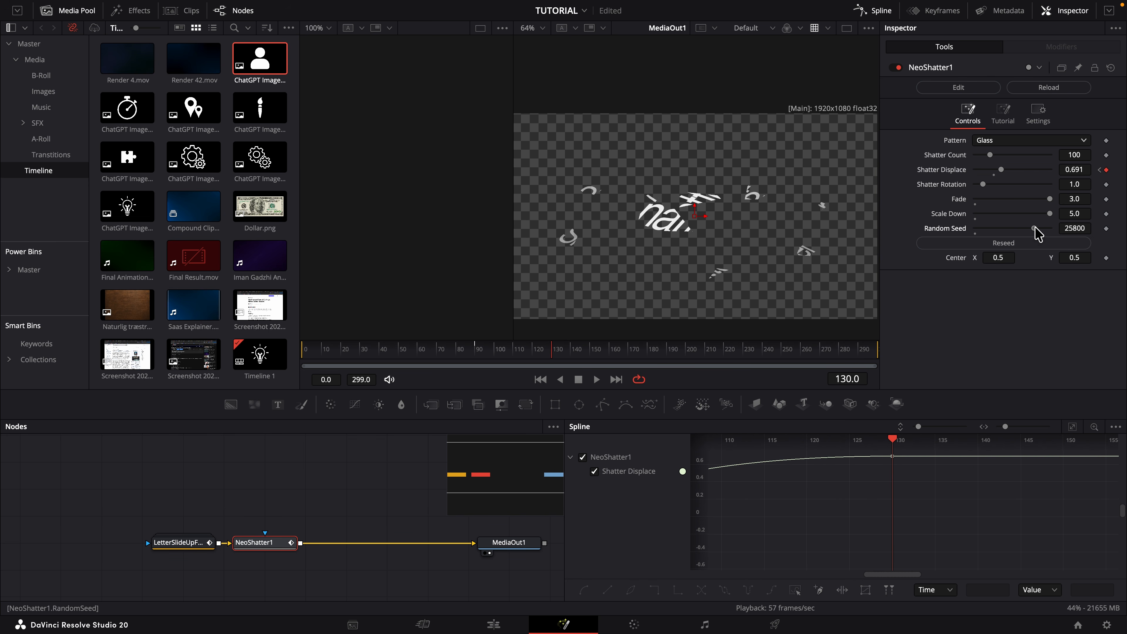
Try different Random Seed values on NeoShatter1, such as 25800, 26020, 26320 and 26260
click(1035, 228)
click(1034, 228)
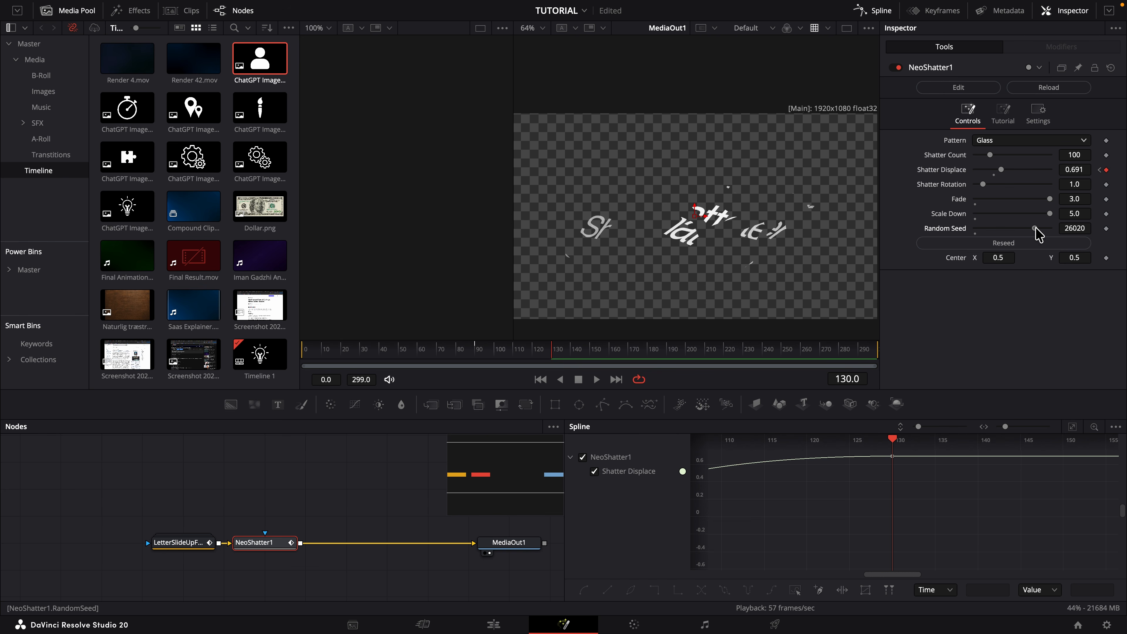
click(1035, 228)
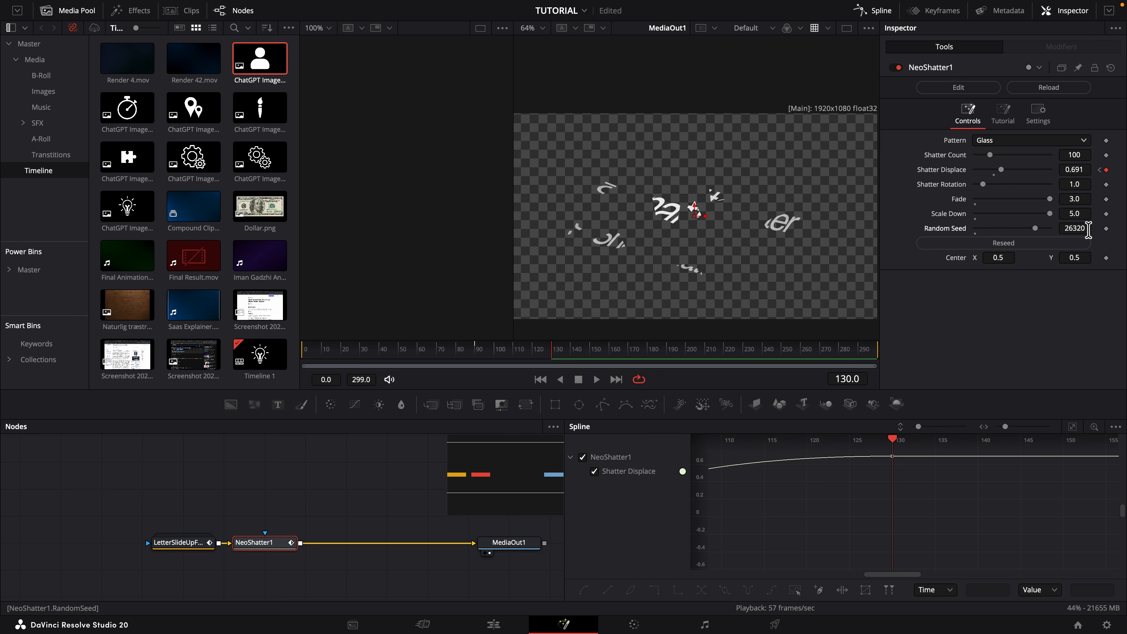
drag(1089, 230, 1062, 230)
Lower the Shatter Displace keyframe at frame 130 to 0.126 and reseed the shatter pattern twice
click(994, 174)
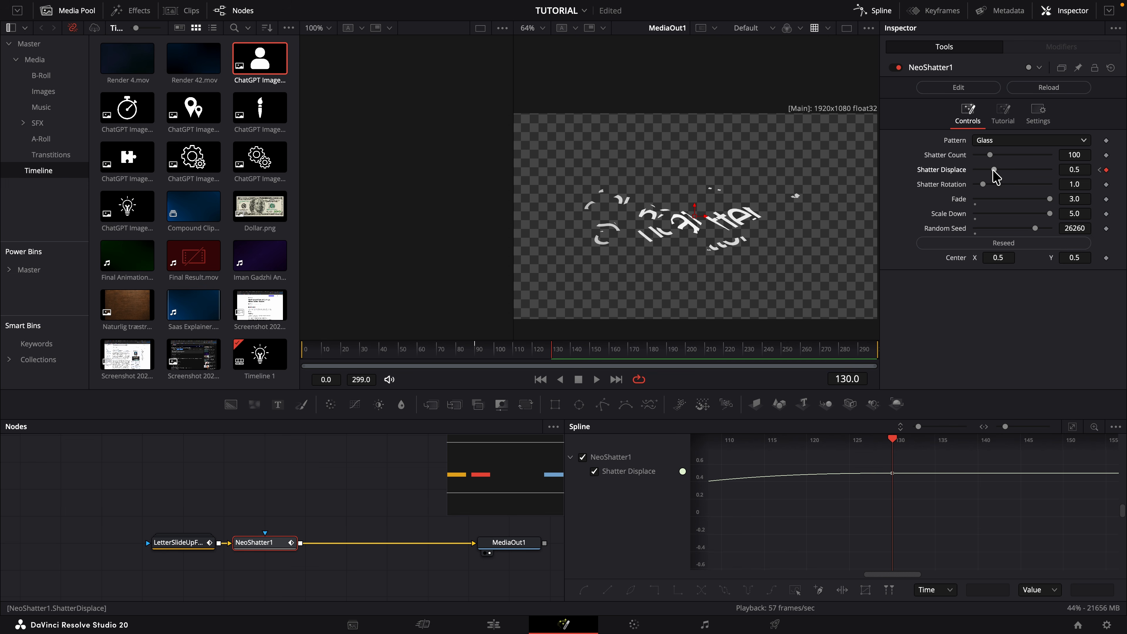
drag(994, 171, 980, 171)
mouse_move(1075, 229)
mouse_down()
mouse_move(1104, 229)
mouse_move(1075, 229)
mouse_up()
click(1020, 247)
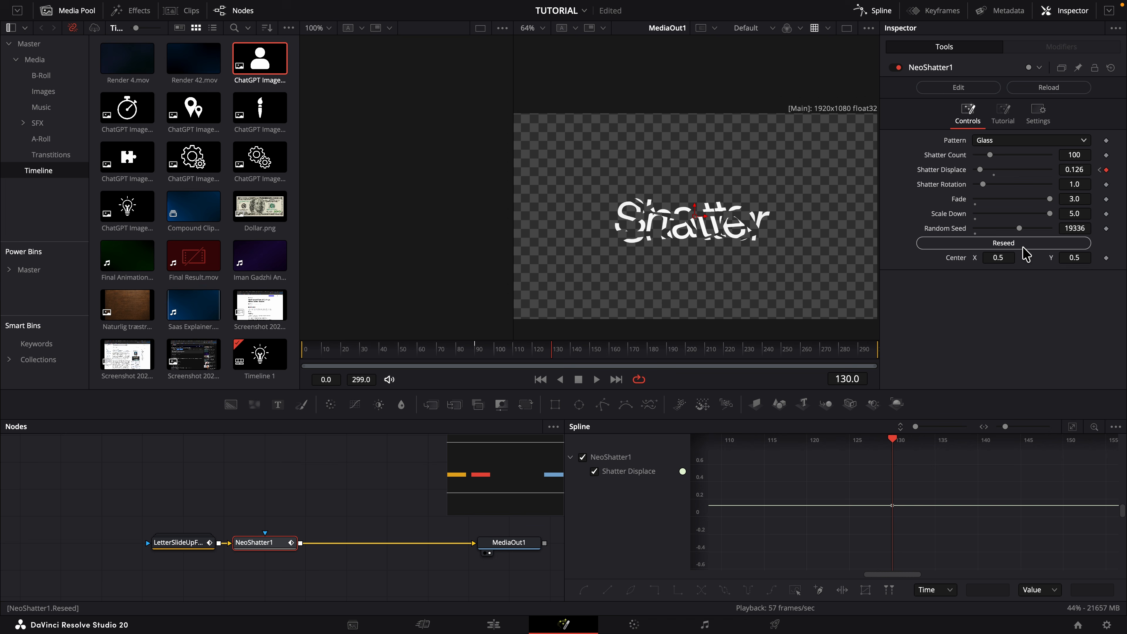
click(1024, 251)
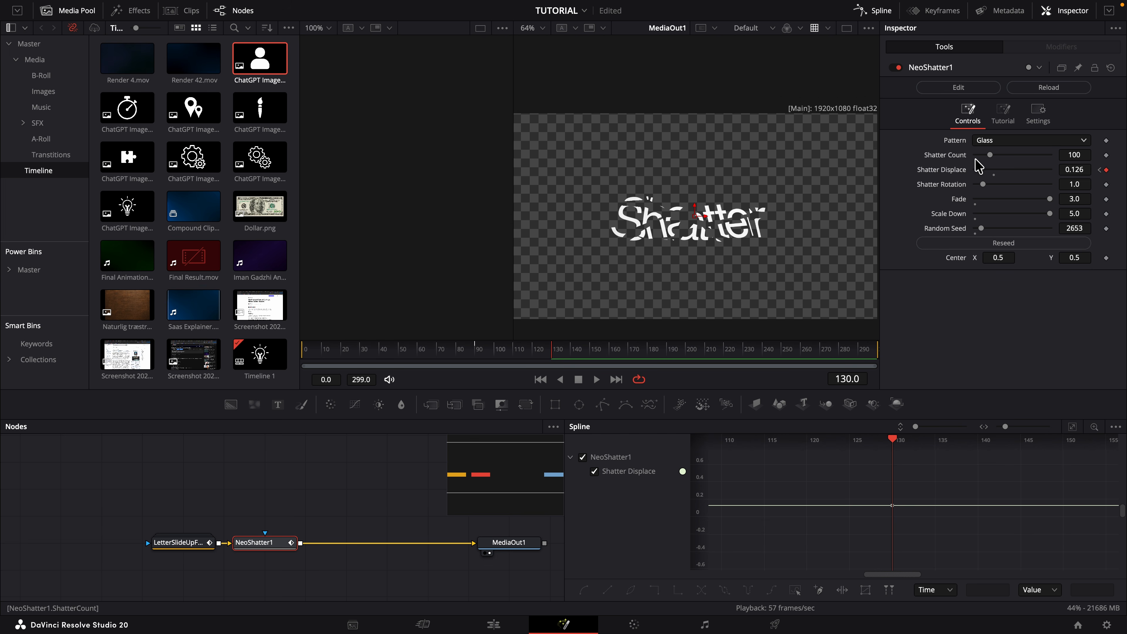
Raise Shatter Count to 500 and play the finer shatter from the first displace keyframe
drag(989, 155, 1047, 155)
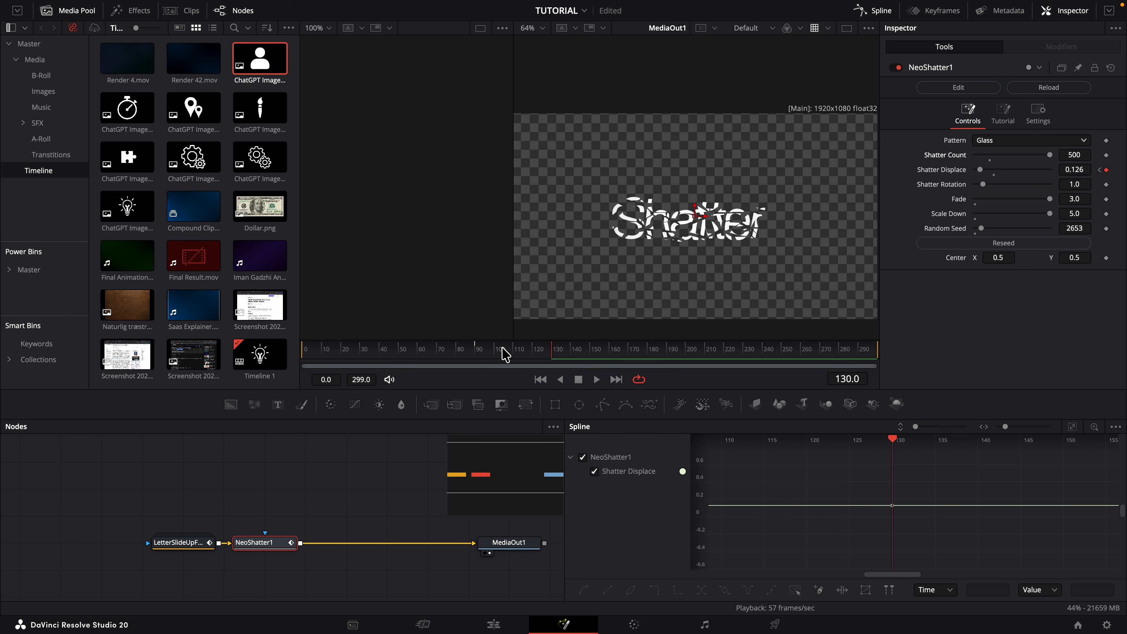
click(478, 354)
key(space)
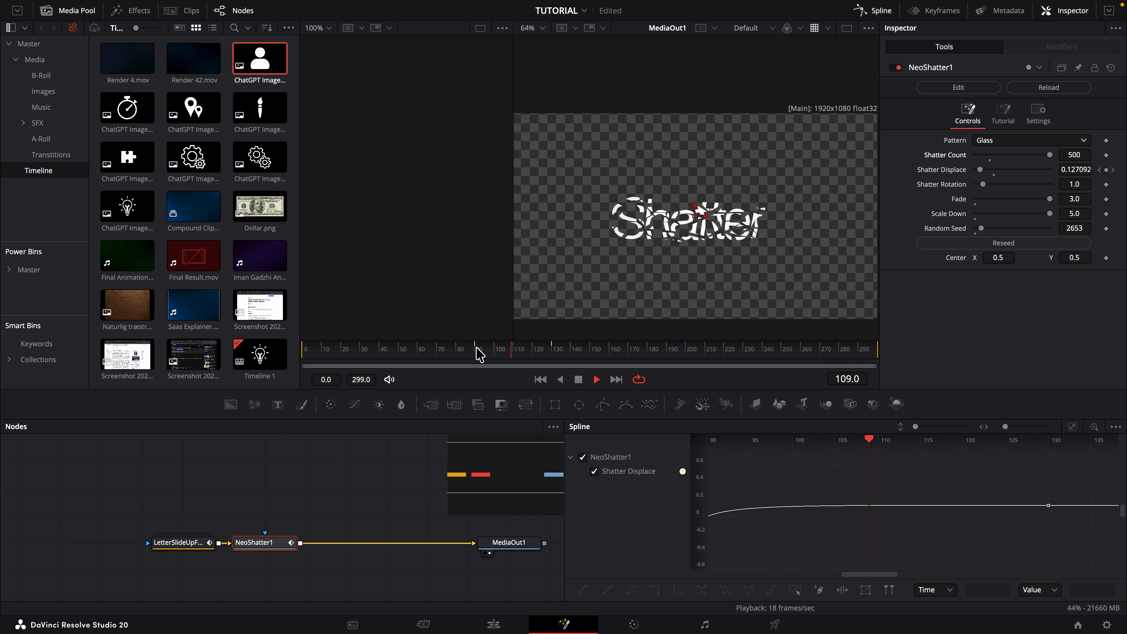
drag(476, 348, 474, 347)
key(space)
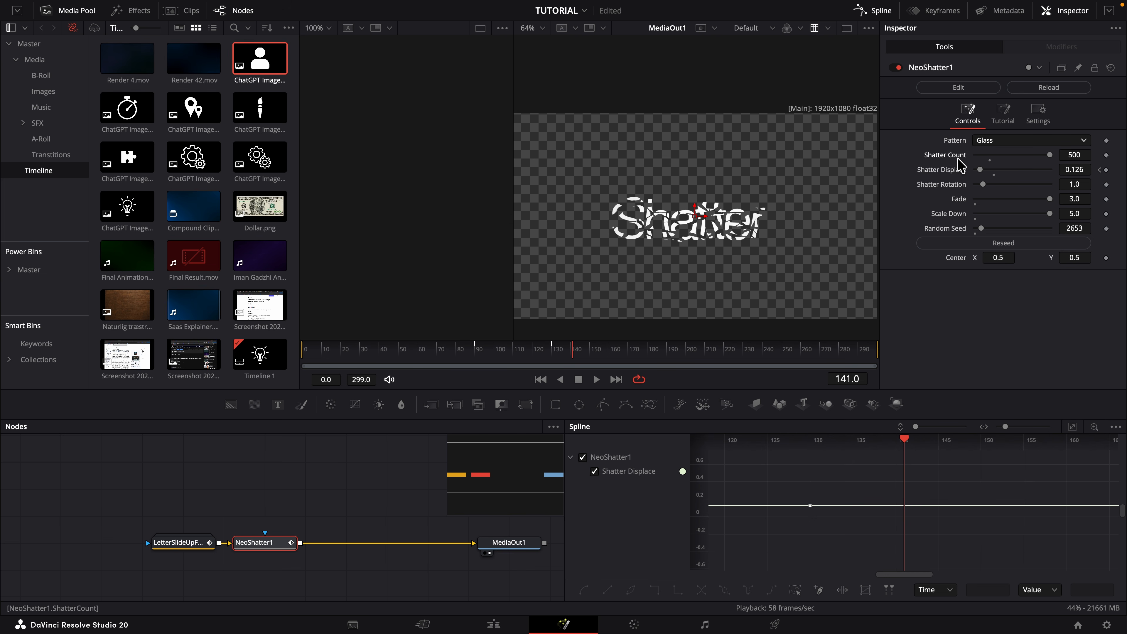
Try moving the shatter centre to X 0.673, Y 0.525 by the last letter and preview it up to frame 130
scroll(658, 245, up, 1)
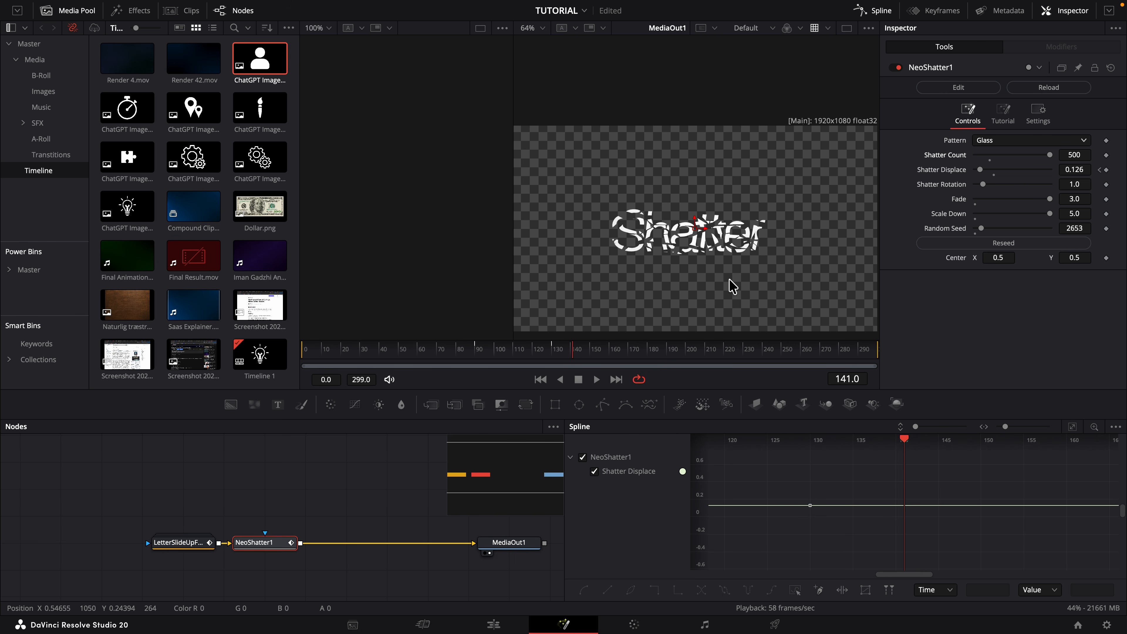
drag(695, 229, 706, 228)
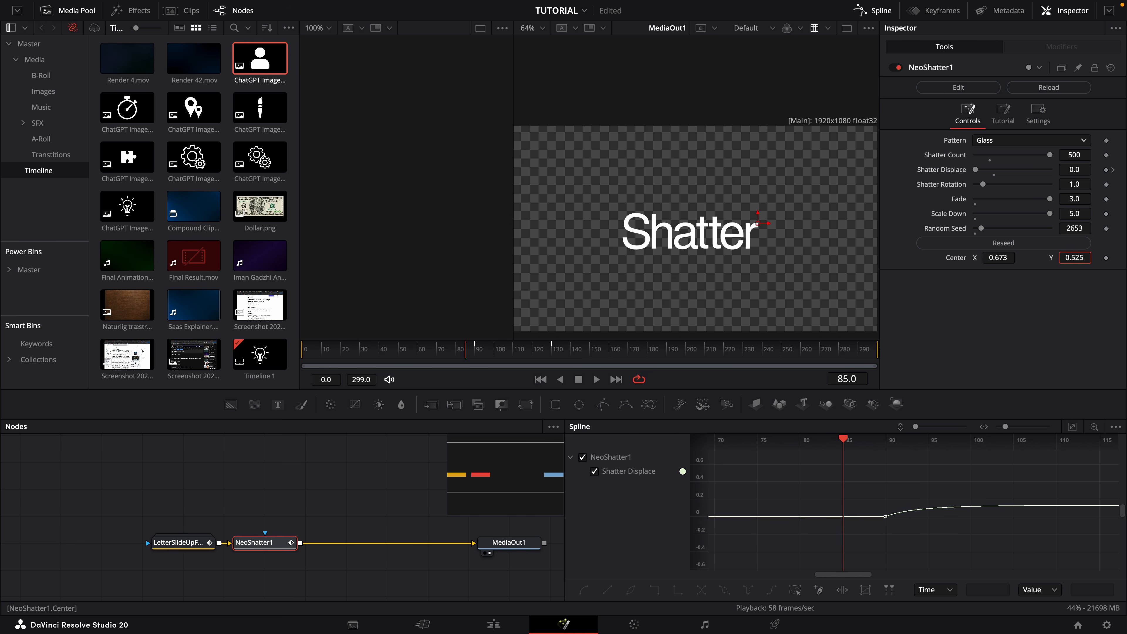
click(475, 348)
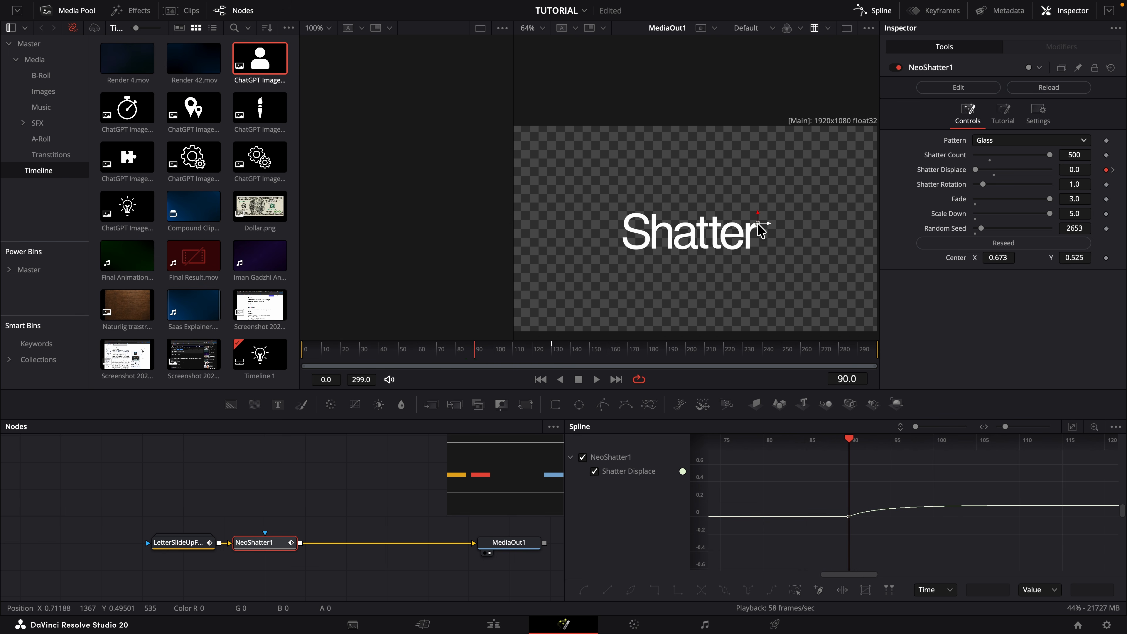
scroll(755, 222, up, 8)
scroll(744, 234, down, 7)
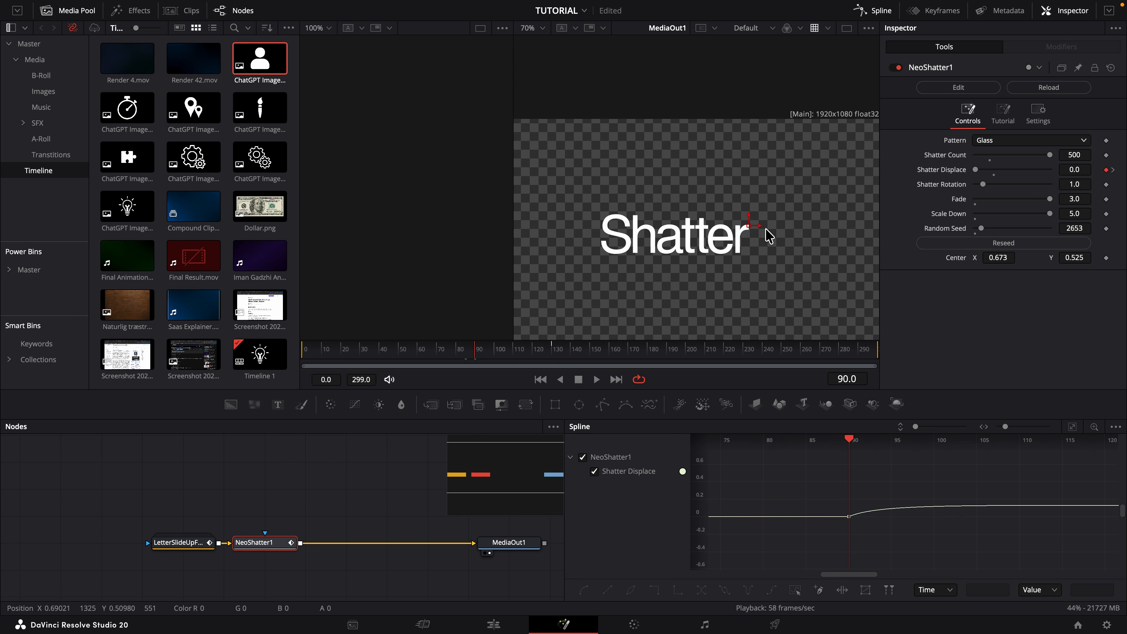
key(space)
key(space)
click(475, 349)
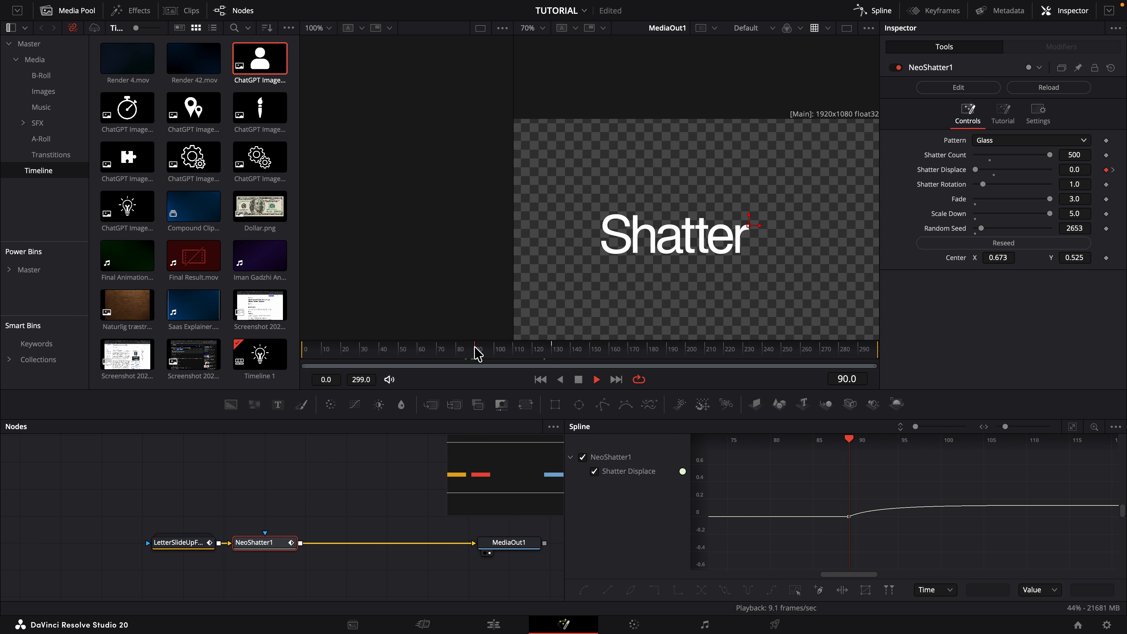
key(space)
key(space)
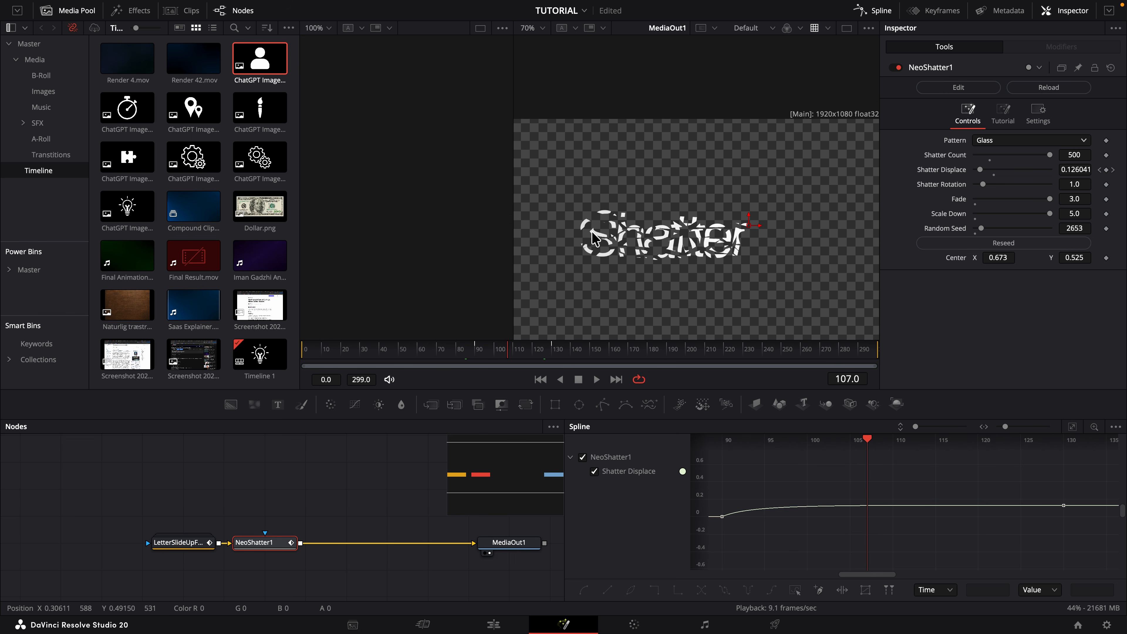
click(553, 351)
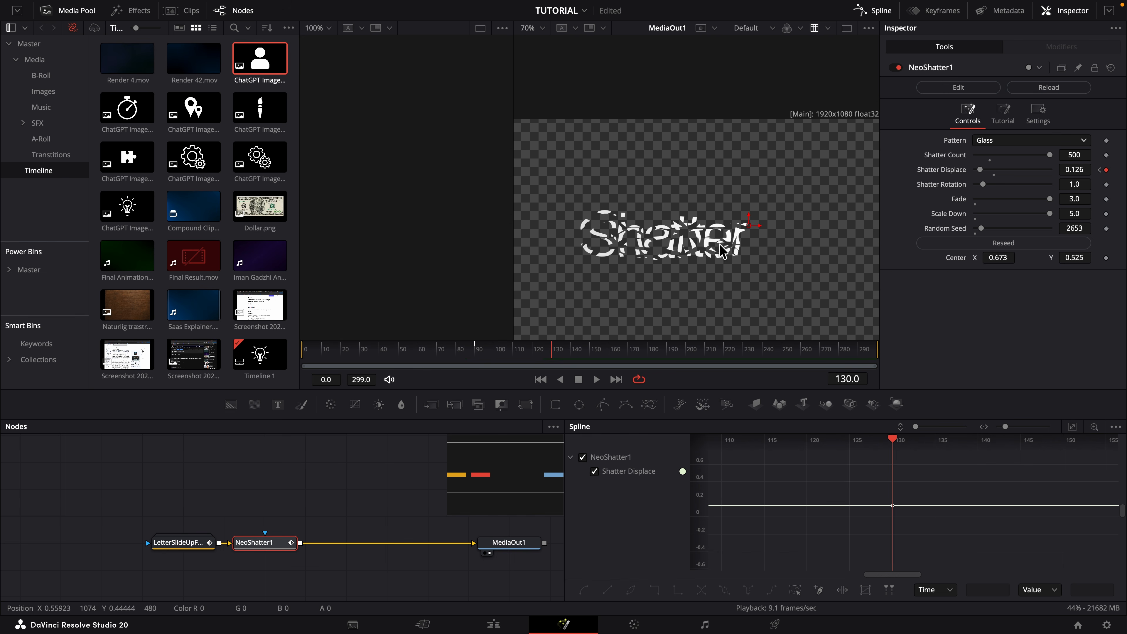
Reset the shatter Center to X 0.5, Y 0.5 and replay the animation from around frame 90
double_click(959, 259)
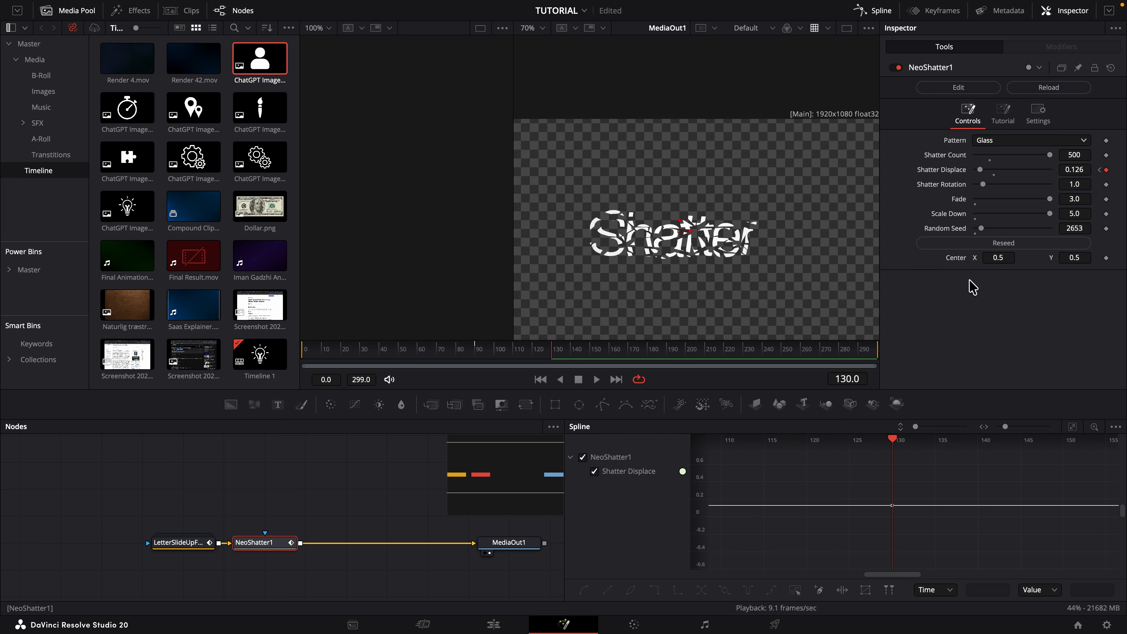
click(476, 348)
key(space)
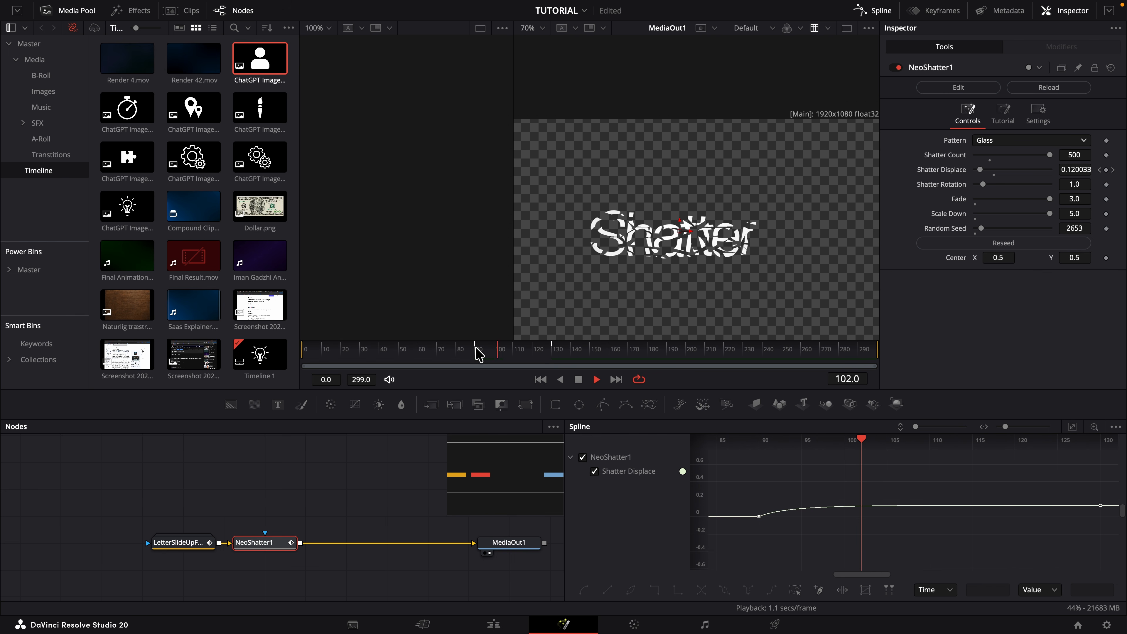
click(468, 349)
click(471, 348)
key(space)
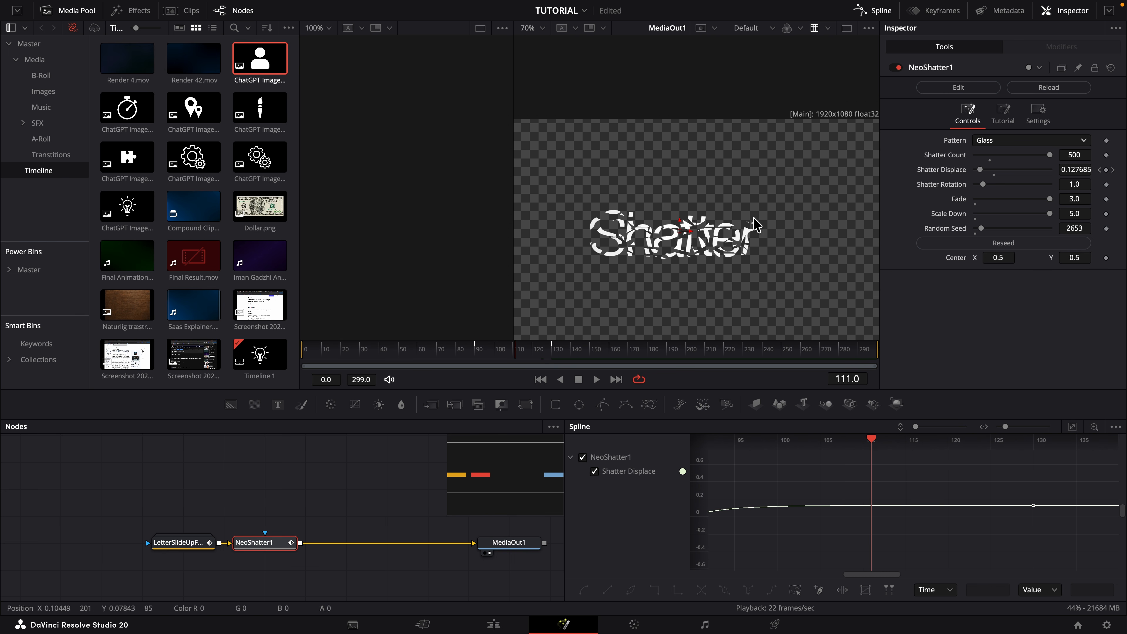
Enable Motion Blur on NeoShatter1 and preview the shatter from the first displace keyframe
click(1032, 119)
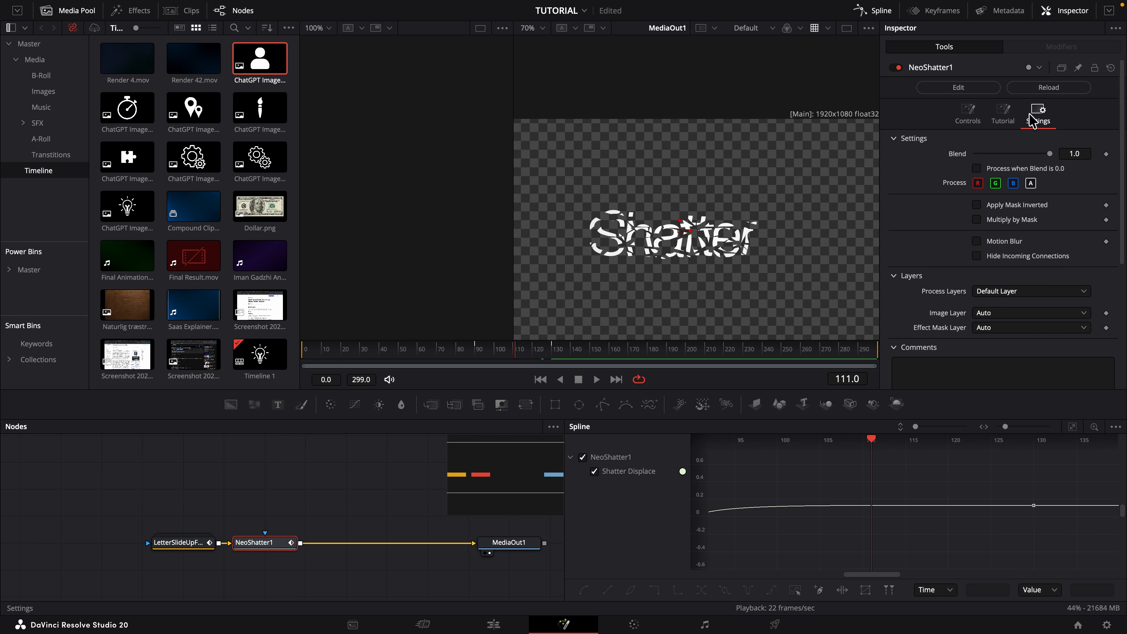
click(999, 241)
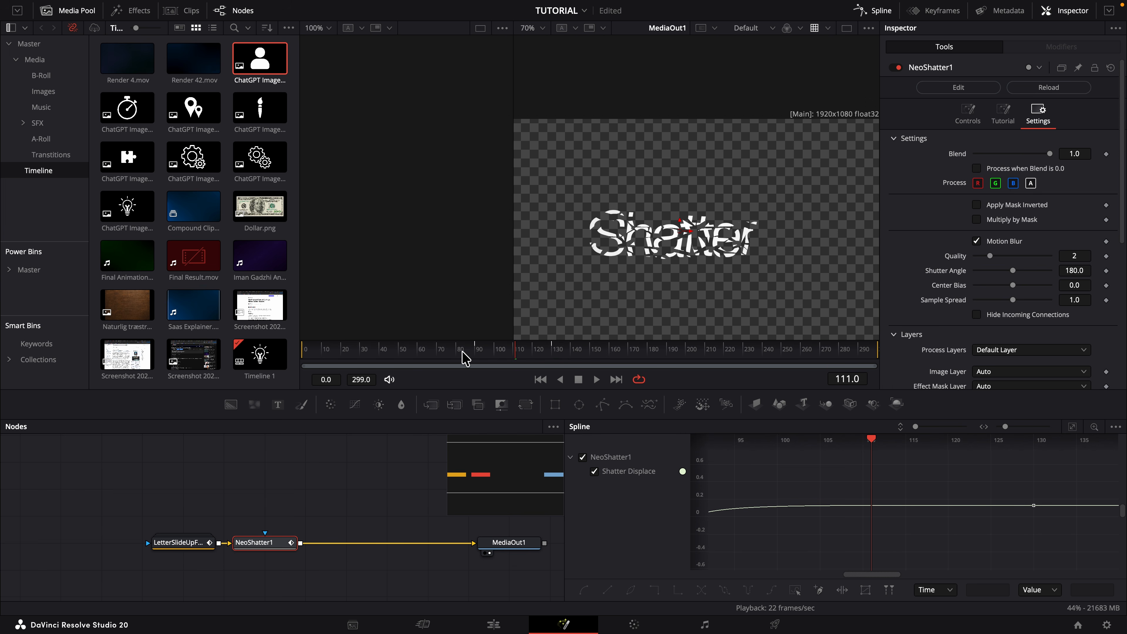
drag(499, 345, 476, 350)
key(space)
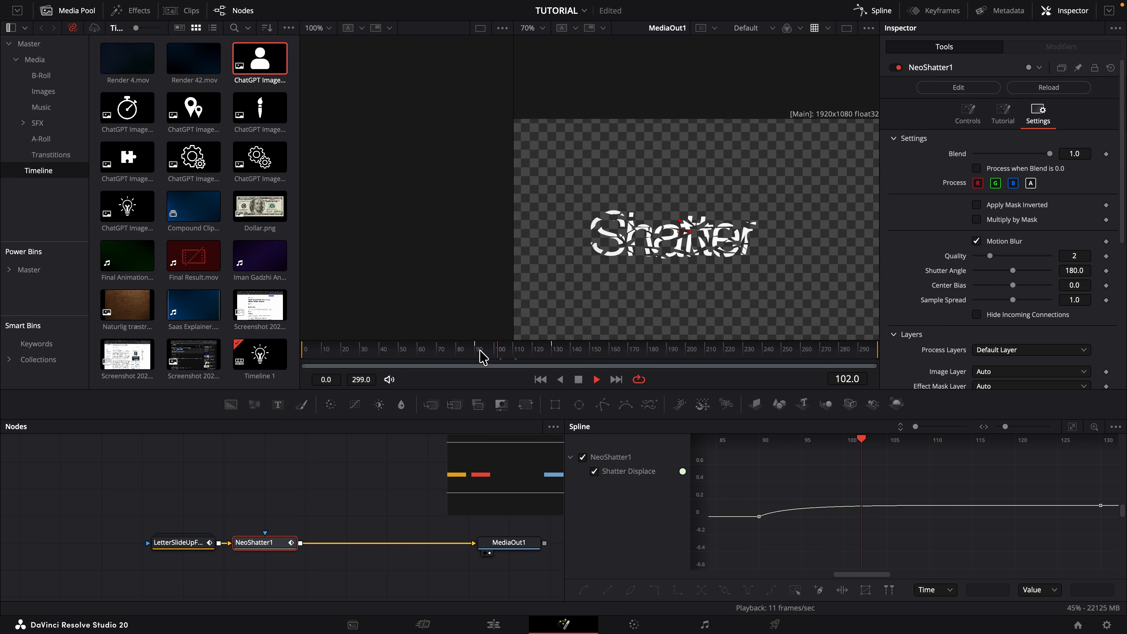
key(space)
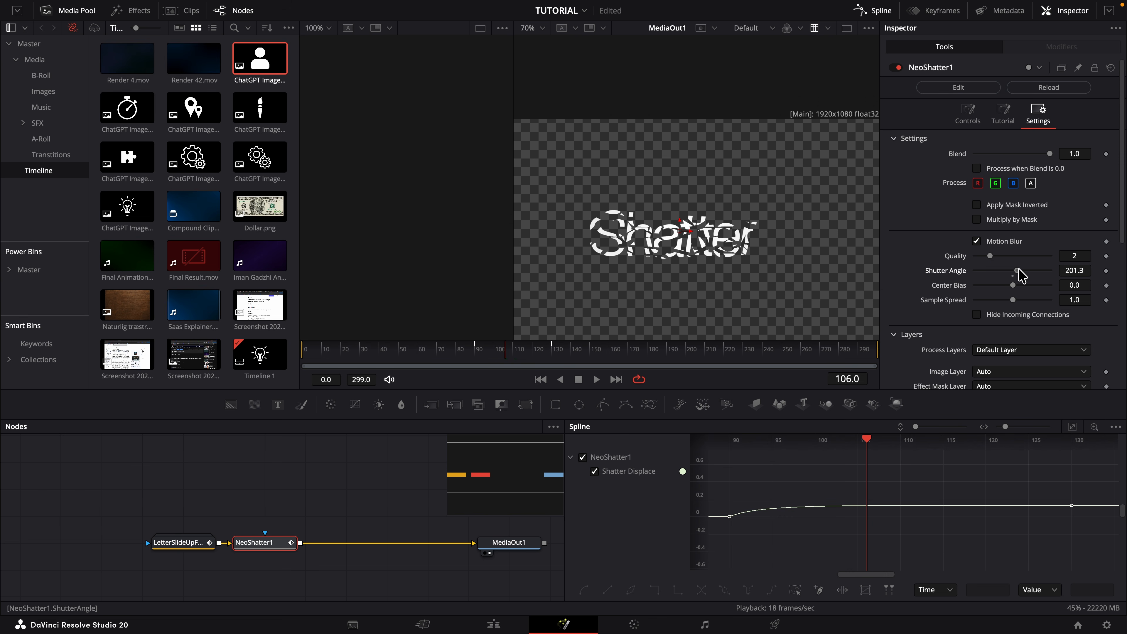
Try Motion Blur with a Shutter Angle of 360 and Quality 4, and turn Motion Blur off after previewing
drag(1016, 271, 1108, 281)
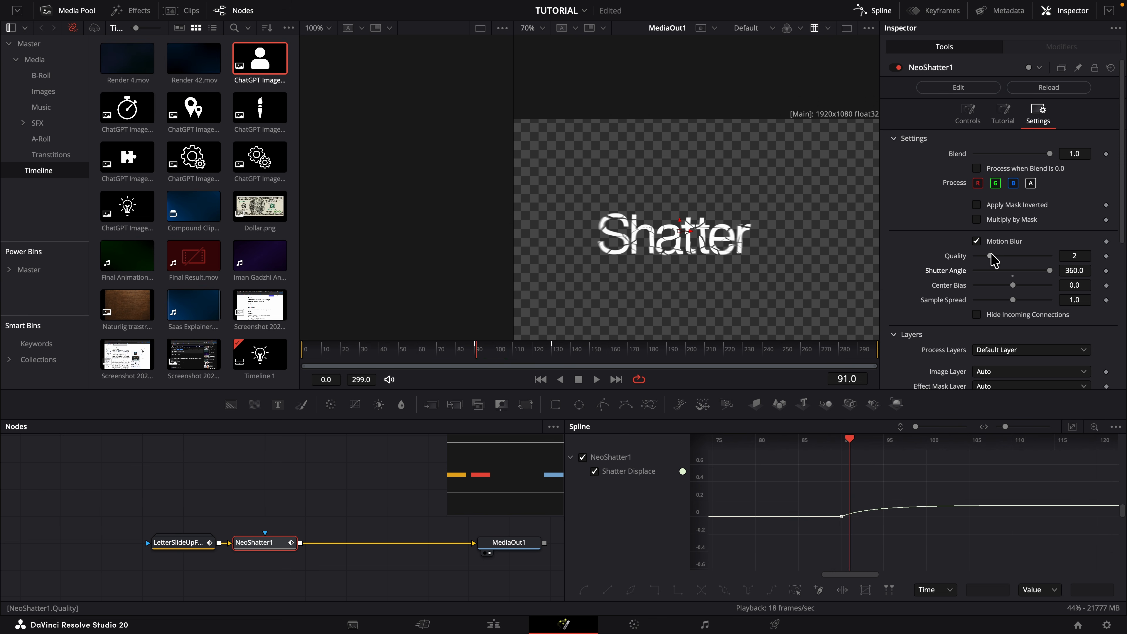
drag(991, 256, 1007, 257)
key(space)
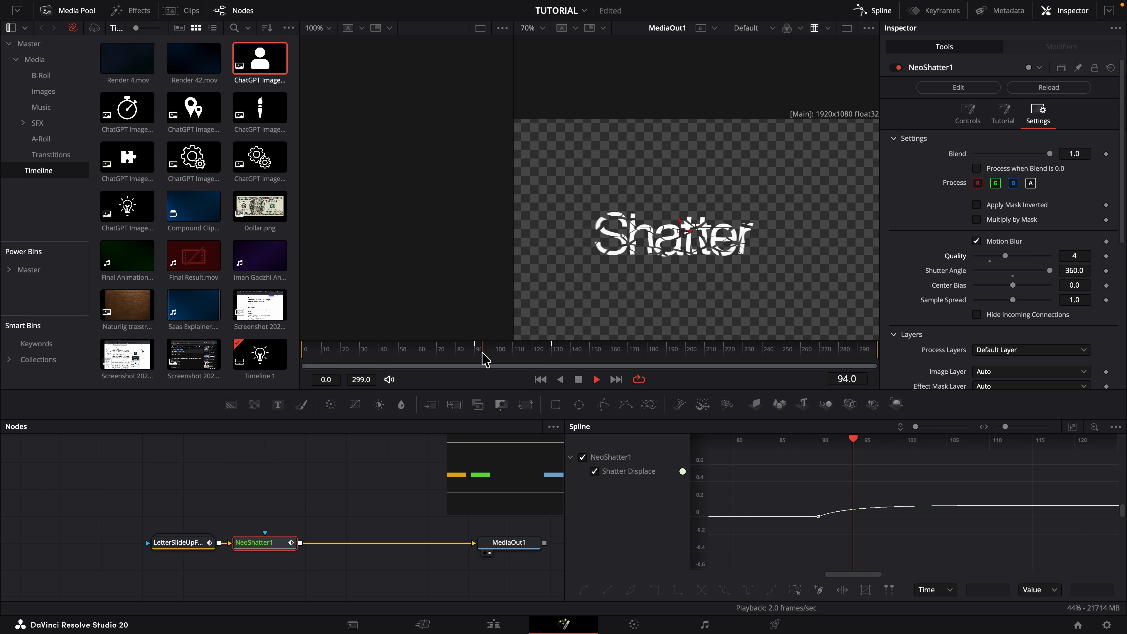
click(976, 241)
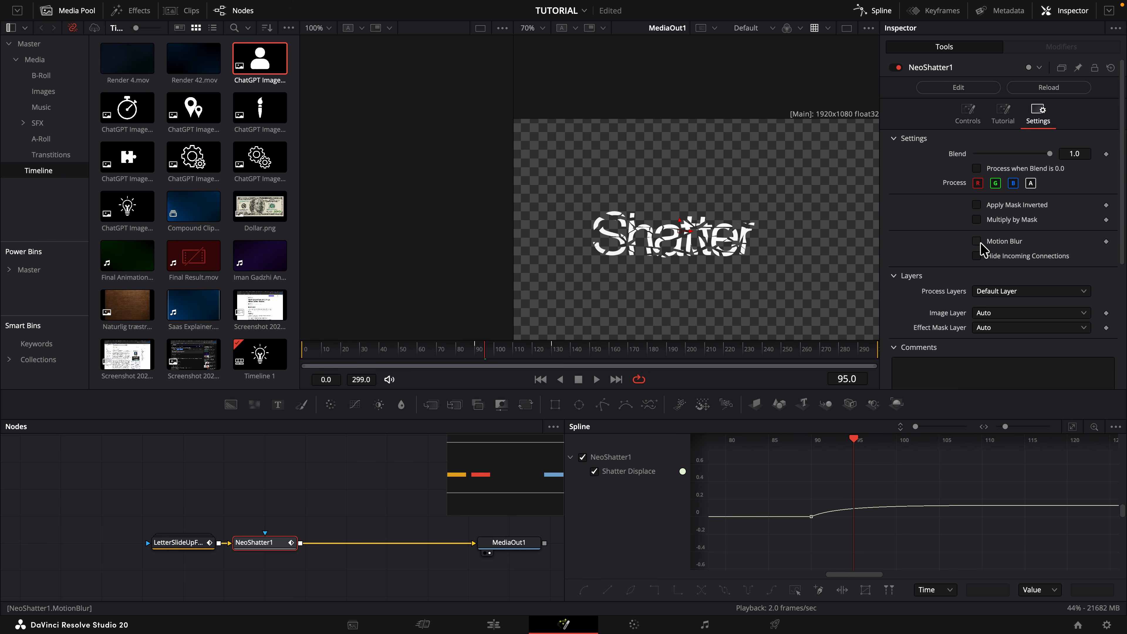